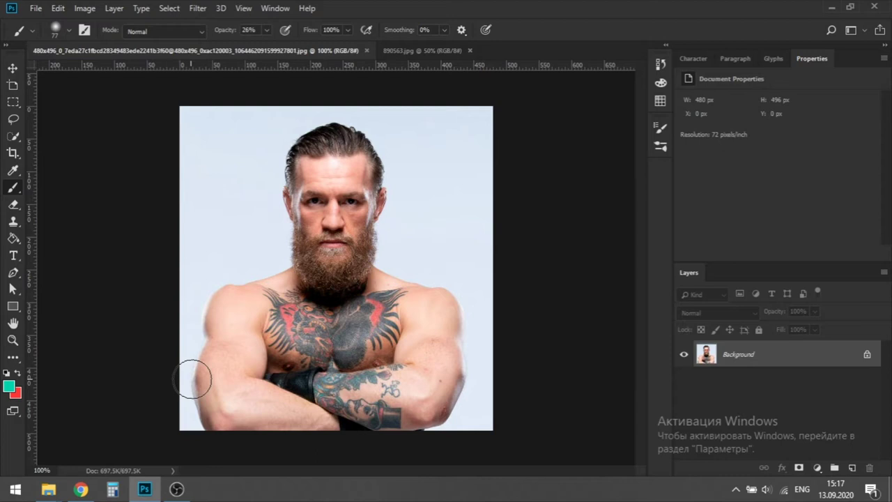
# - Switch to the Move tool and bring up the 890563.jpg document
pyautogui.press('v')
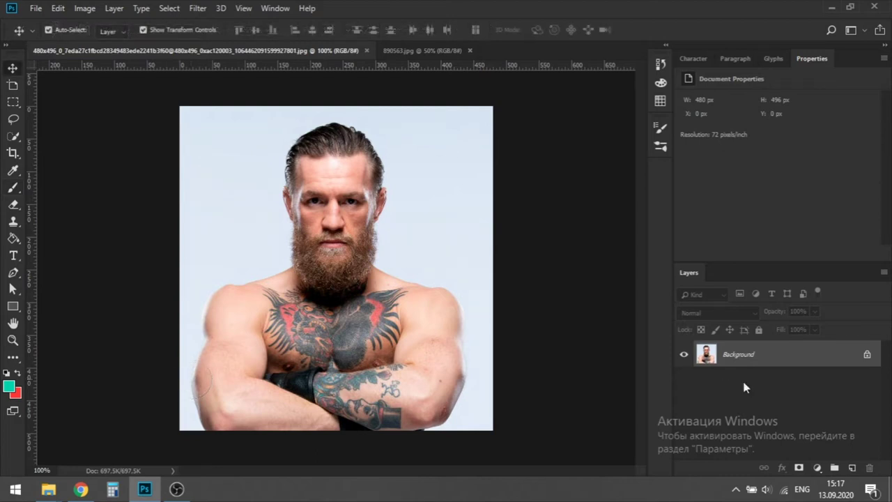
pyautogui.click(406, 53)
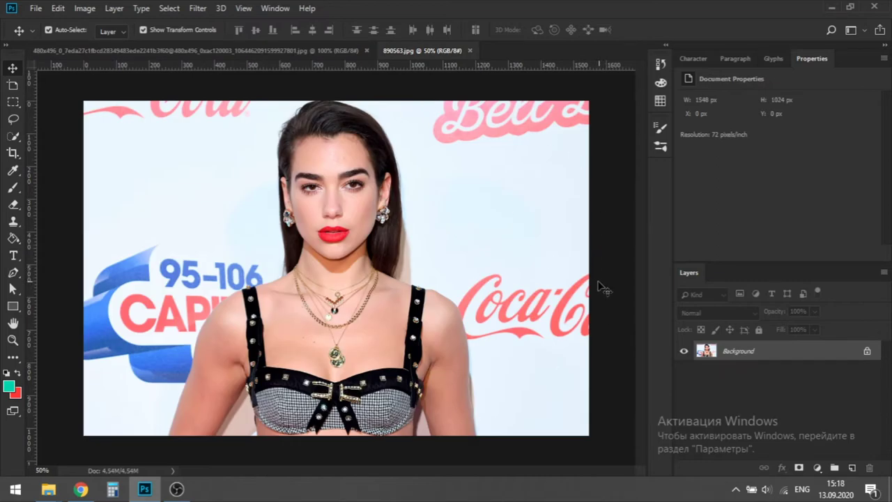
# - Return to 890563.jpg and zoom in to 200% on the woman's face
pyautogui.click(220, 51)
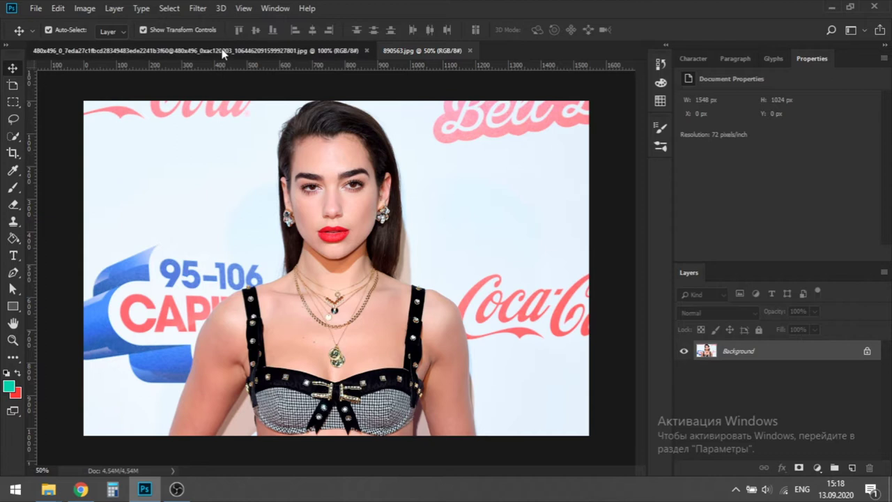
pyautogui.click(403, 50)
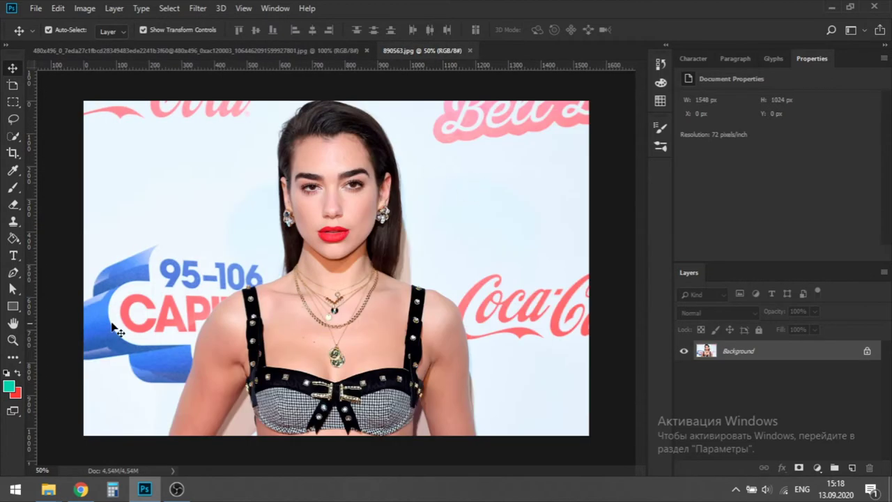
pyautogui.click(13, 343)
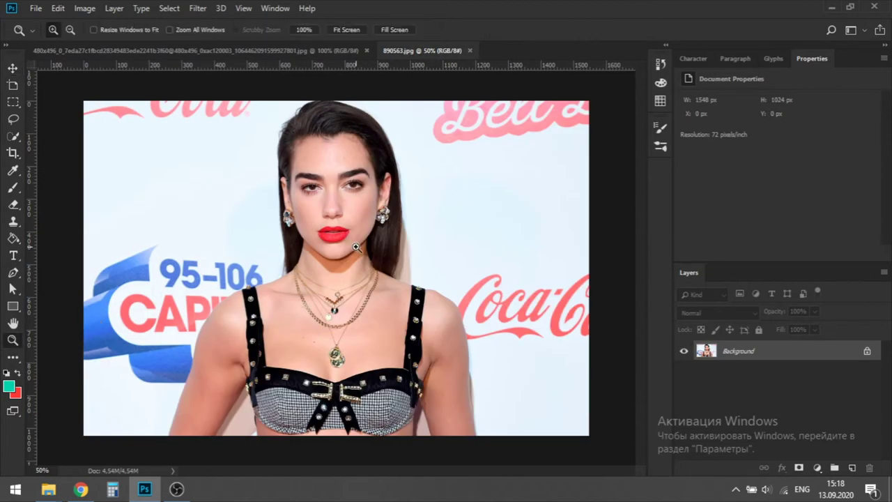
pyautogui.click(356, 247)
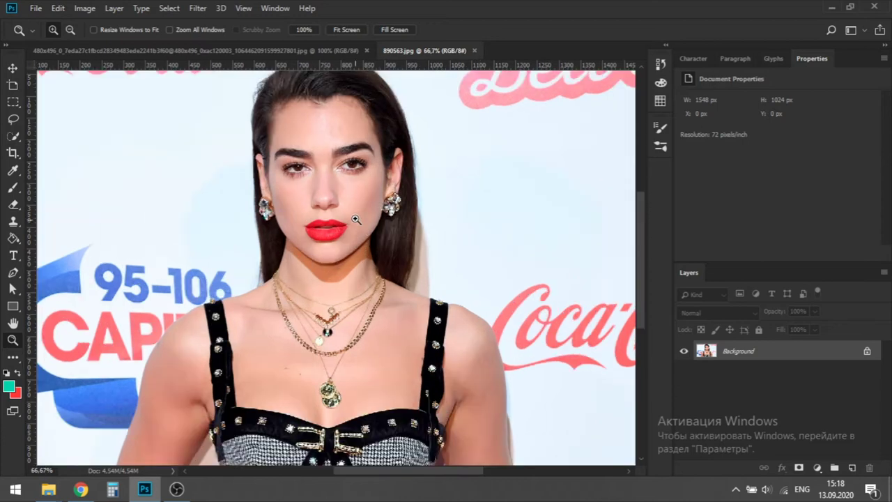
pyautogui.click(328, 133)
pyautogui.click(327, 133)
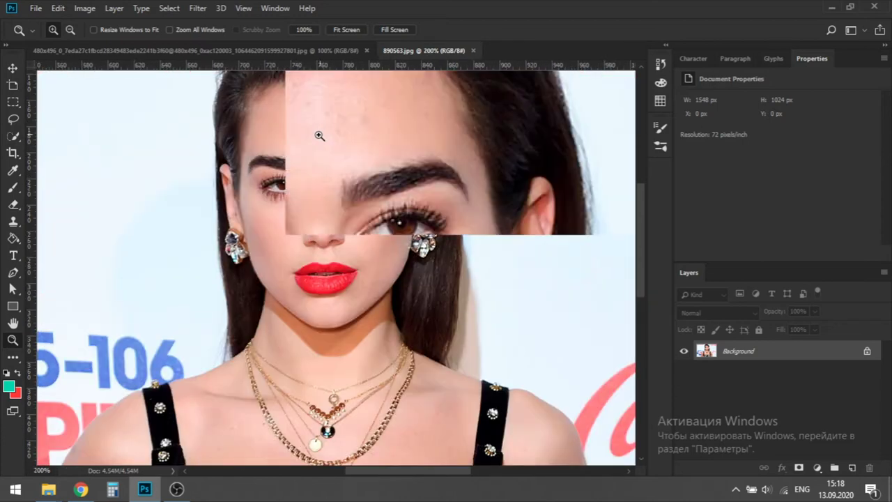
# - Draw a freehand Lasso selection around the woman's face from forehead to chin
pyautogui.click(17, 121)
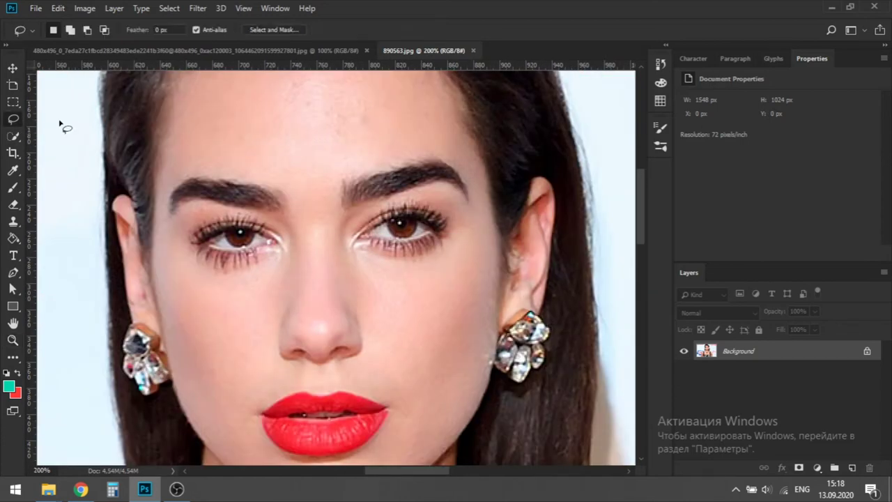
pyautogui.scroll(-3, 279, 136)
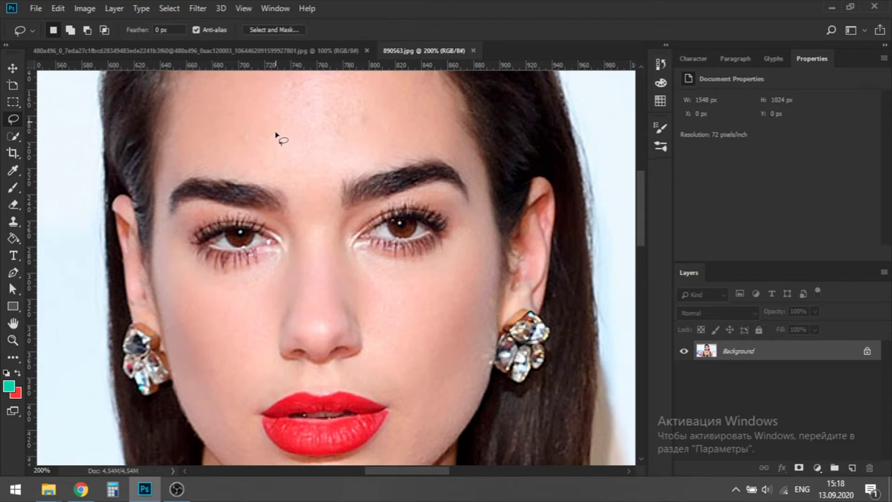
pyautogui.scroll(-2, 641, 200)
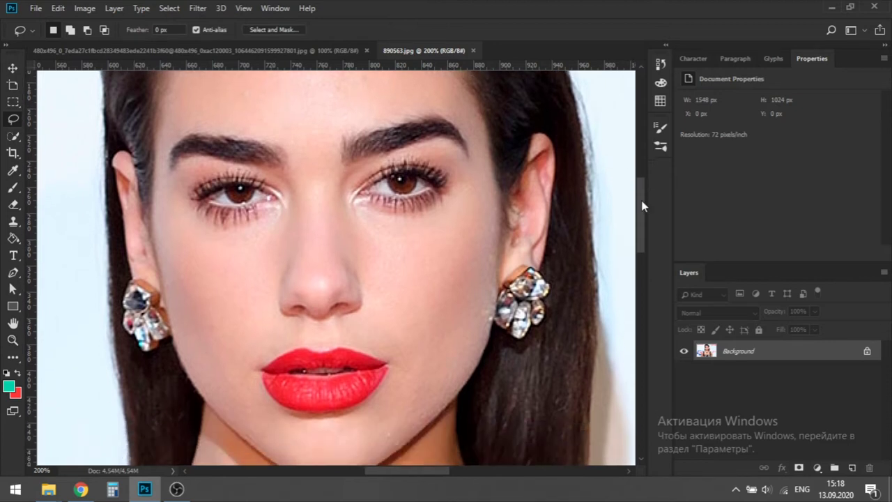
pyautogui.scroll(3, 644, 194)
pyautogui.scroll(-2, 647, 196)
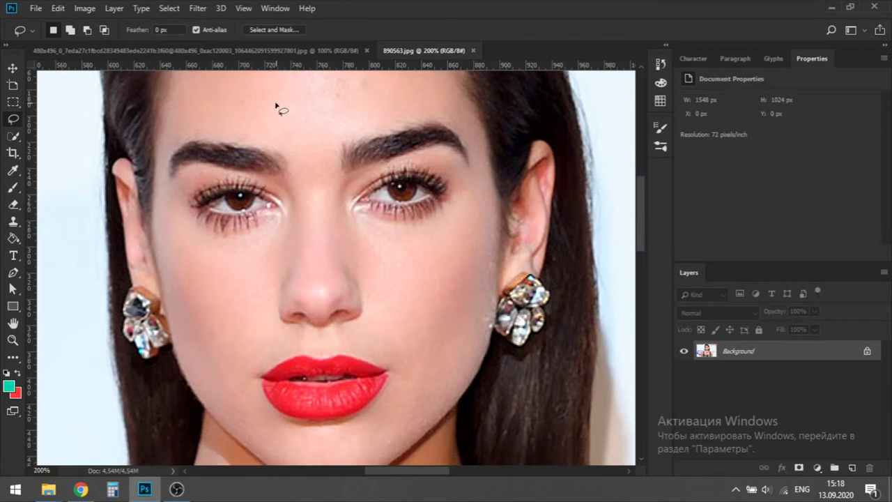
pyautogui.moveTo(283, 84)
pyautogui.mouseDown()
pyautogui.moveTo(352, 83)
pyautogui.moveTo(427, 109)
pyautogui.moveTo(472, 162)
pyautogui.moveTo(459, 287)
pyautogui.moveTo(435, 370)
pyautogui.moveTo(394, 427)
pyautogui.moveTo(348, 452)
pyautogui.moveTo(298, 454)
pyautogui.moveTo(249, 402)
pyautogui.moveTo(203, 331)
pyautogui.moveTo(160, 184)
pyautogui.moveTo(187, 130)
pyautogui.moveTo(263, 89)
pyautogui.moveTo(322, 86)
pyautogui.mouseUp()
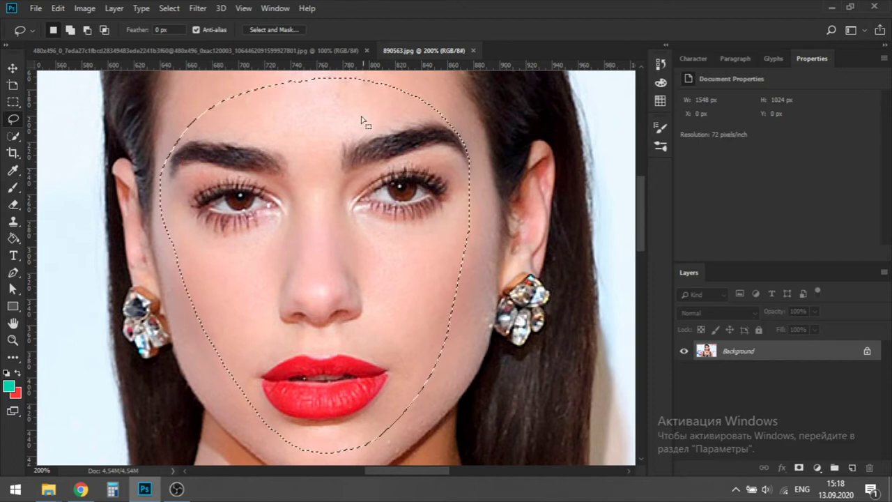
# - Paste the copied woman's face as a new layer on the bearded man's photo
pyautogui.click(309, 51)
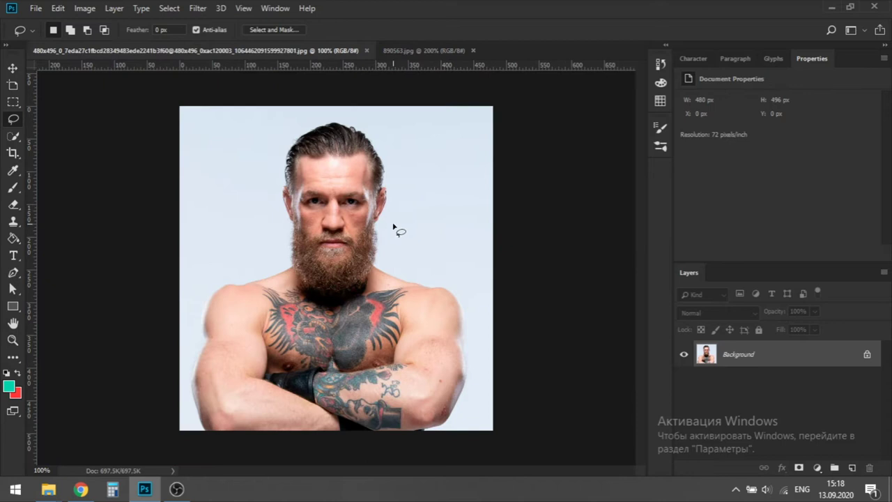
pyautogui.hotkey('ctrl', 'v')
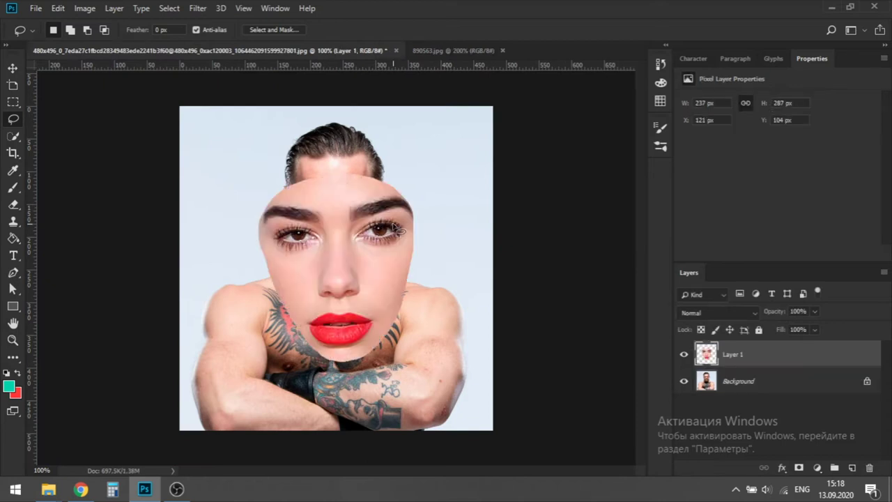
pyautogui.click(12, 68)
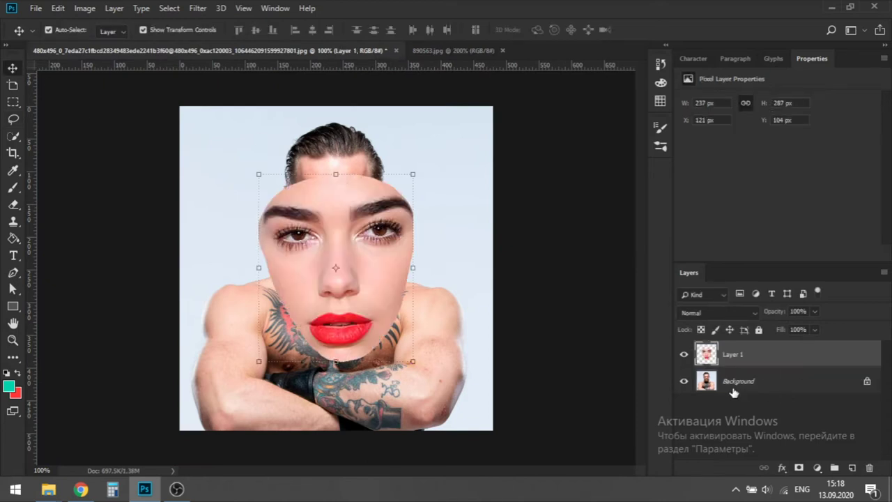
# - Duplicate the Background layer as Background copy, then select Layer 1
pyautogui.click(752, 387)
pyautogui.rightClick(752, 387)
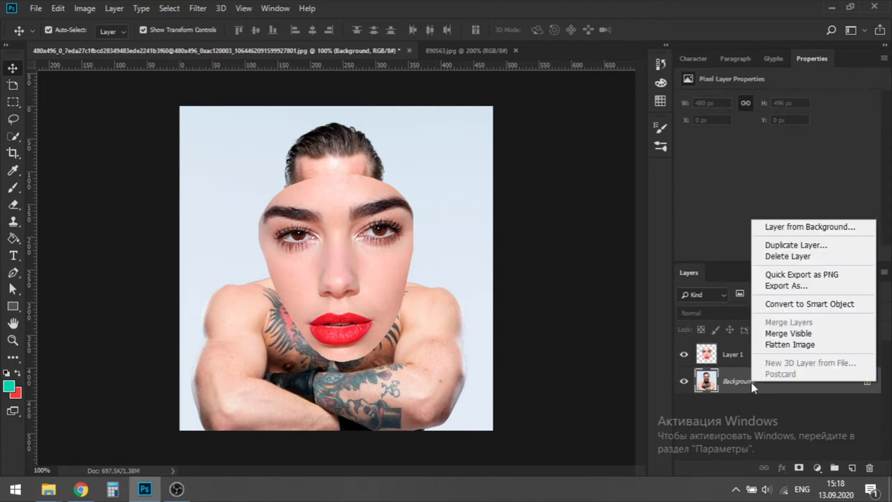
pyautogui.click(783, 245)
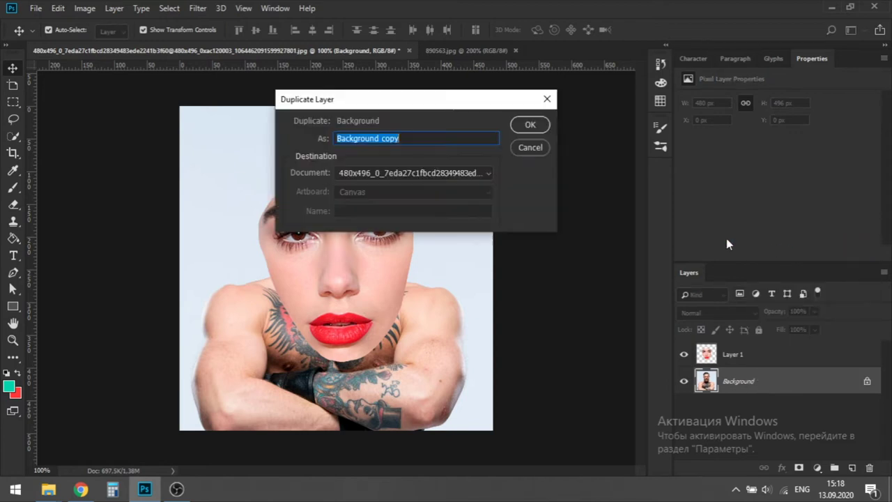
pyautogui.click(529, 125)
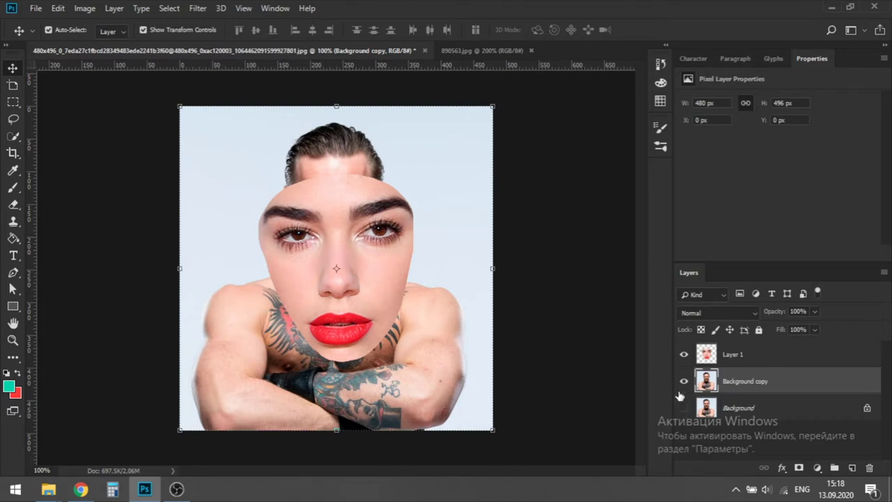
pyautogui.click(758, 359)
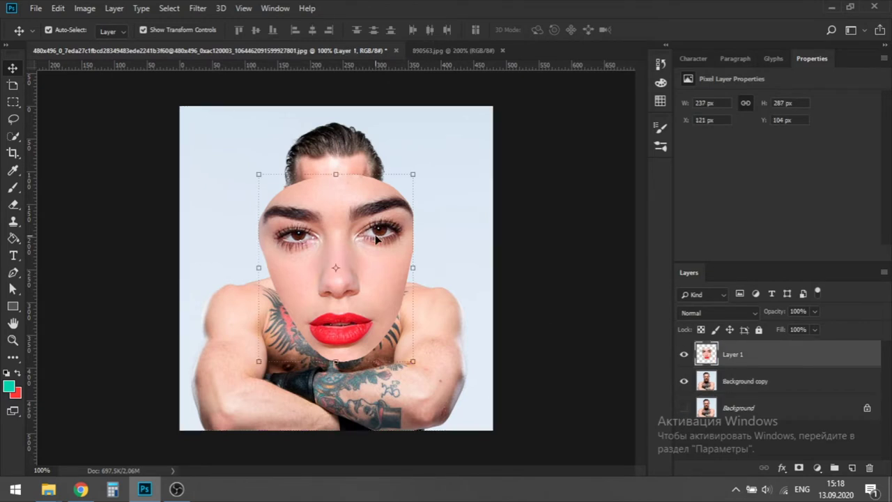
# - Free Transform the pasted face, moving and shrinking it onto the man's face
pyautogui.press('ctrl')
pyautogui.hotkey('ctrl', 't')
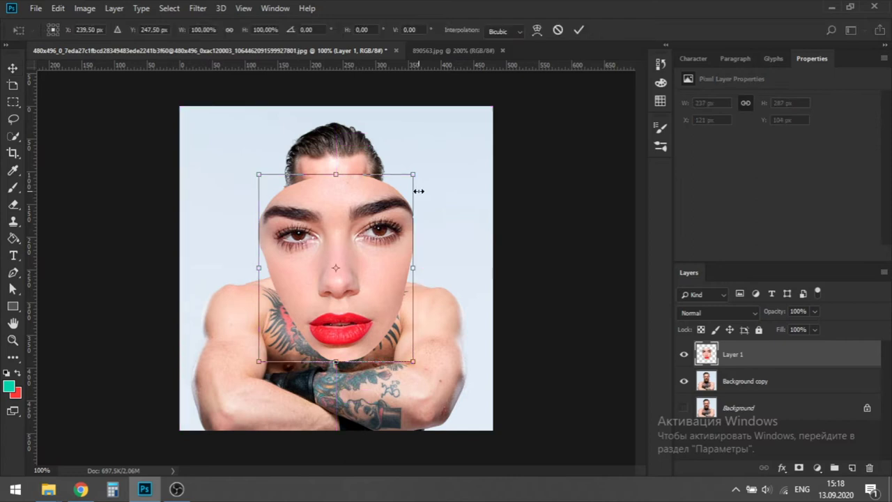
pyautogui.moveTo(375, 263); pyautogui.dragTo(370, 200)
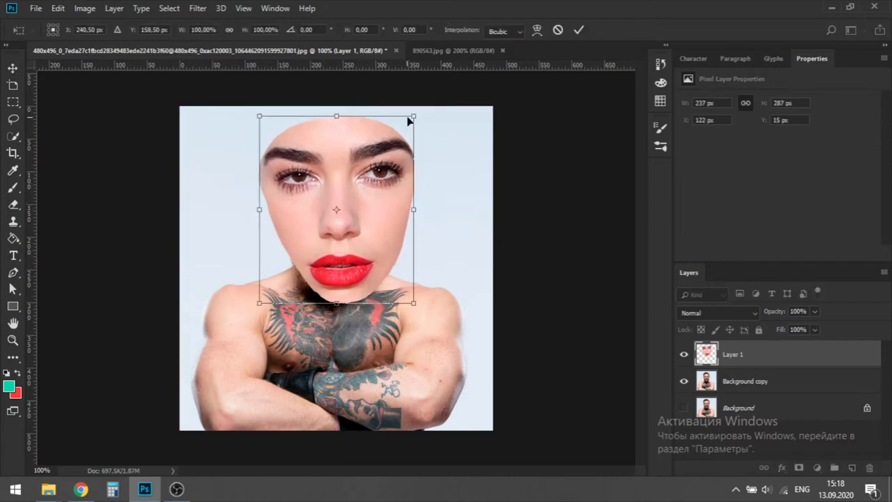
pyautogui.moveTo(411, 119); pyautogui.dragTo(366, 191)
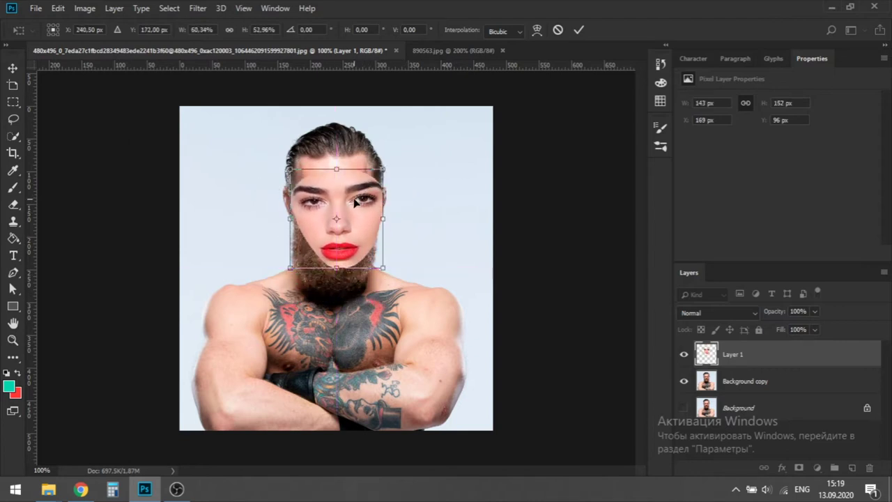
# - Set Layer 1 opacity to 53%, apply the transform, and zoom to 300% on the face
pyautogui.click(812, 313)
pyautogui.moveTo(796, 330); pyautogui.dragTo(791, 329)
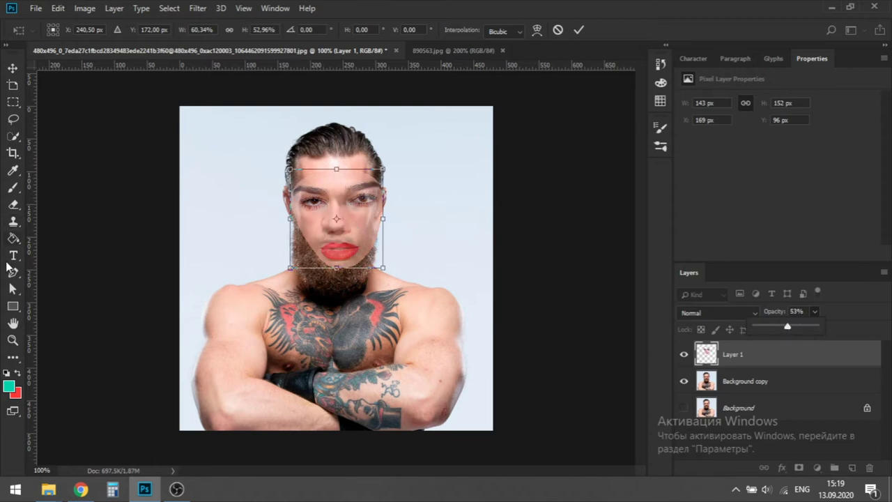
pyautogui.click(20, 338)
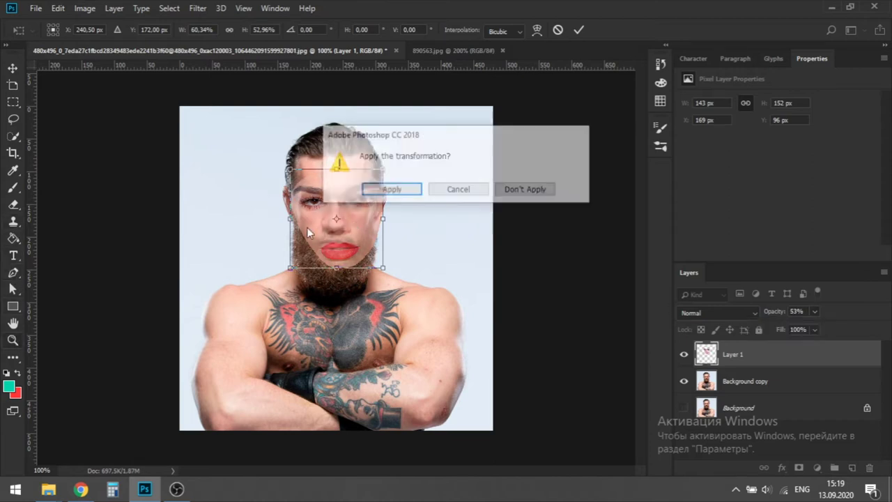
pyautogui.click(391, 190)
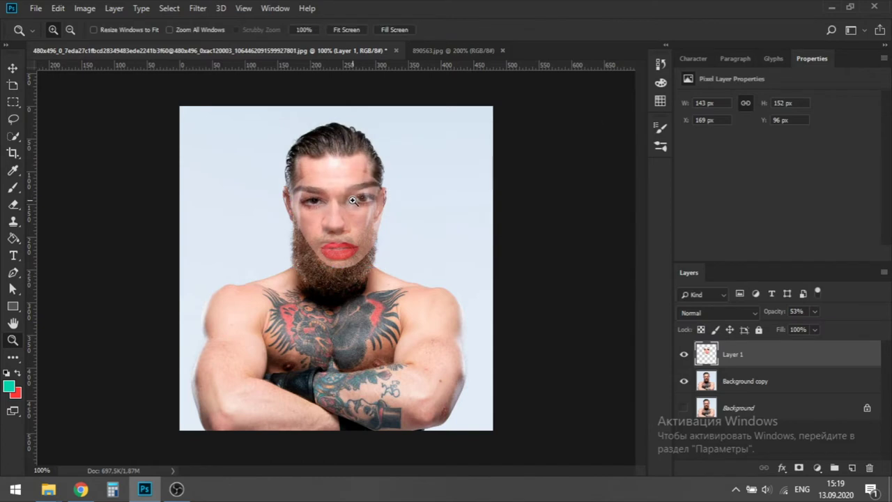
pyautogui.click(346, 198)
pyautogui.click(346, 198)
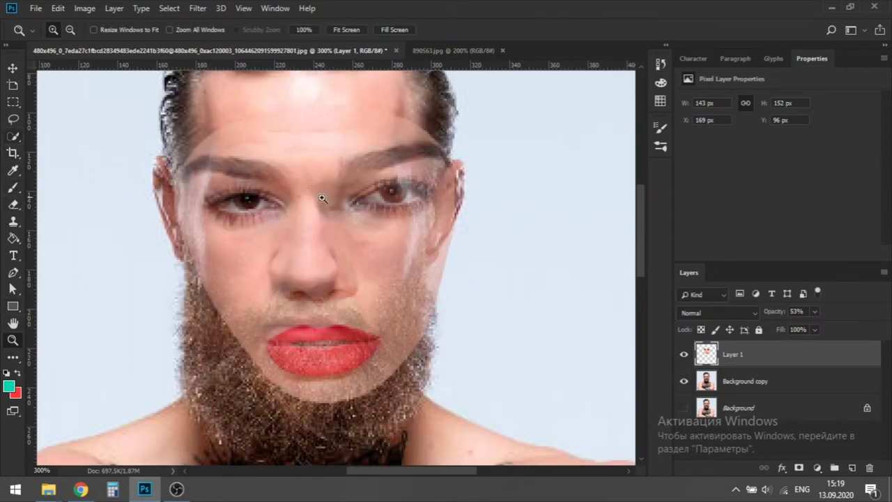
pyautogui.click(13, 68)
# - Narrow, tilt about 1.70° and reposition the face overlay to match the man's features
pyautogui.hotkey('ctrl', 't')
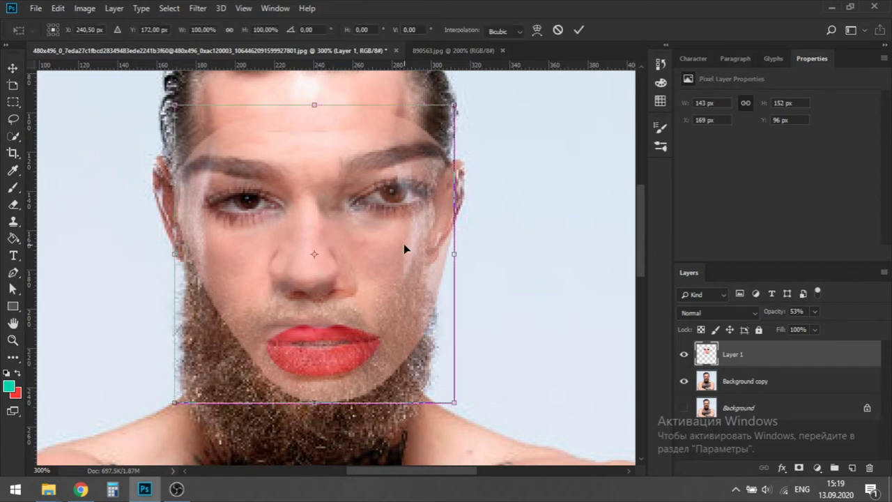
pyautogui.moveTo(454, 403); pyautogui.dragTo(419, 403)
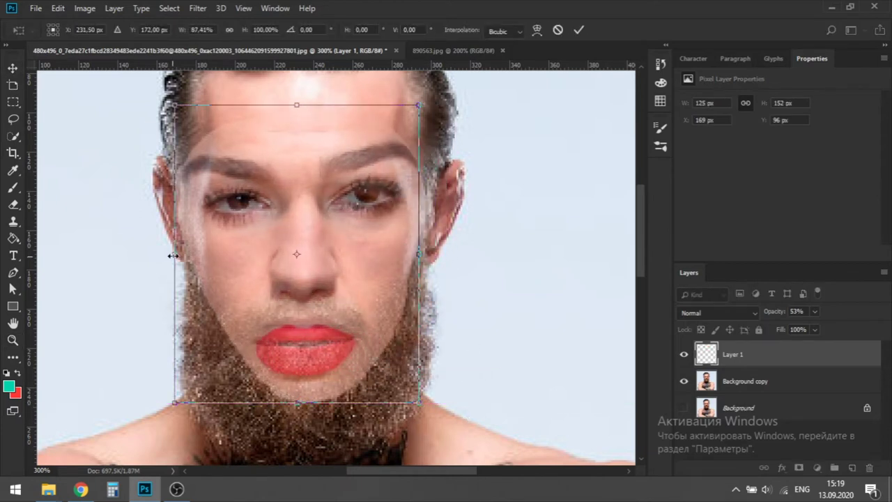
pyautogui.moveTo(175, 254)
pyautogui.mouseDown()
pyautogui.moveTo(289, 254)
pyautogui.moveTo(185, 254)
pyautogui.mouseUp()
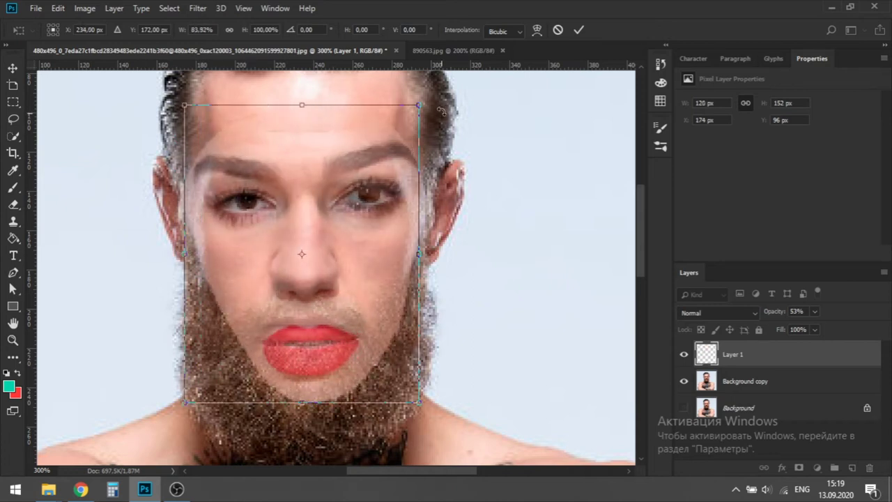
pyautogui.moveTo(442, 106); pyautogui.dragTo(462, 111)
pyautogui.moveTo(368, 240); pyautogui.dragTo(358, 244)
pyautogui.moveTo(288, 403); pyautogui.dragTo(287, 383)
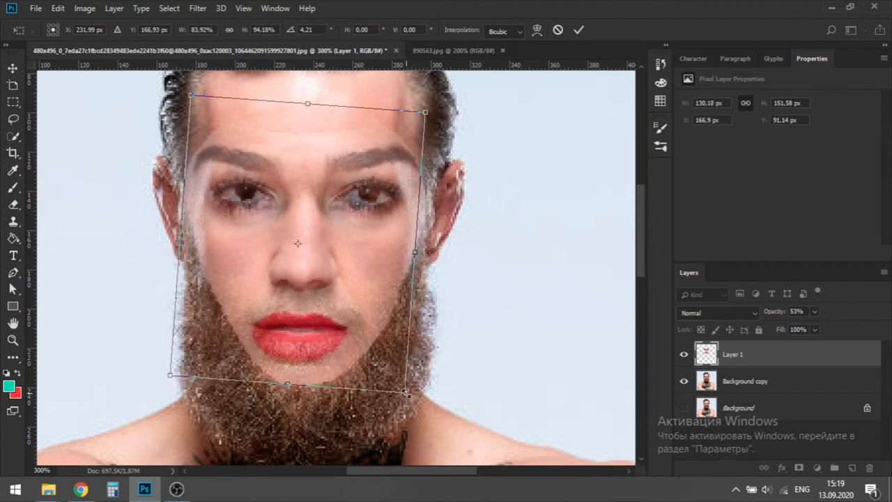
pyautogui.moveTo(405, 394); pyautogui.dragTo(406, 388)
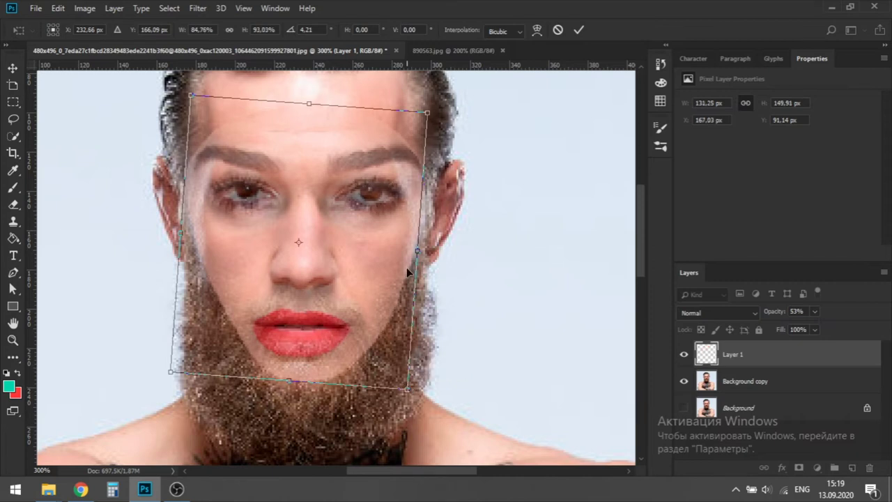
pyautogui.moveTo(432, 112); pyautogui.dragTo(434, 104)
# - Refine the face's top, chin and sides to 119 × 132 px and commit the transform
pyautogui.moveTo(322, 101); pyautogui.dragTo(312, 118)
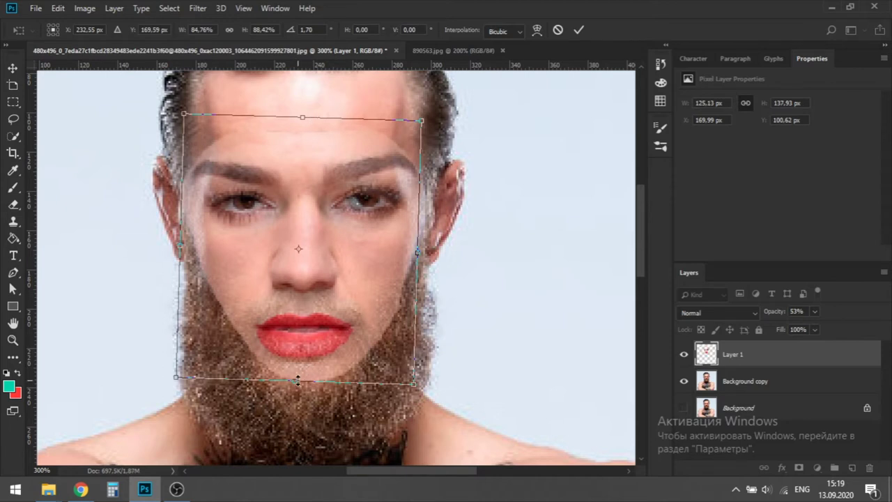
pyautogui.moveTo(297, 380); pyautogui.dragTo(296, 377)
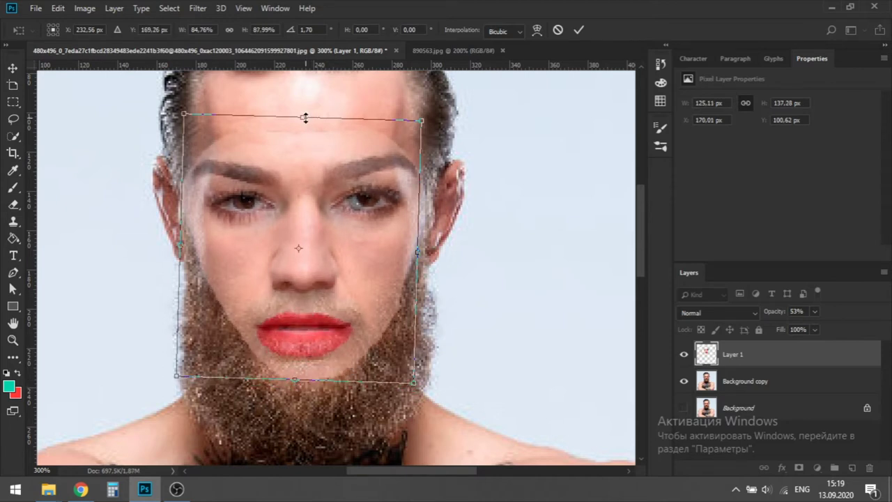
pyautogui.moveTo(305, 117); pyautogui.dragTo(300, 124)
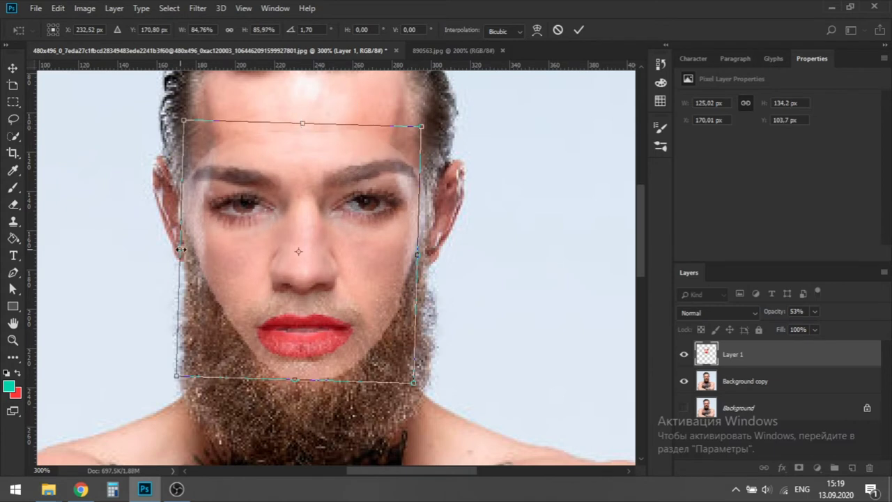
pyautogui.moveTo(181, 250); pyautogui.dragTo(181, 249)
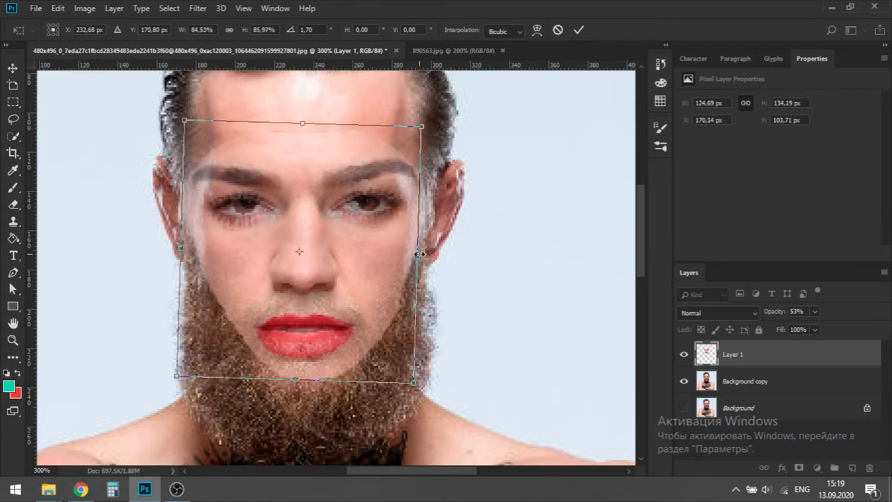
pyautogui.moveTo(419, 254); pyautogui.dragTo(412, 256)
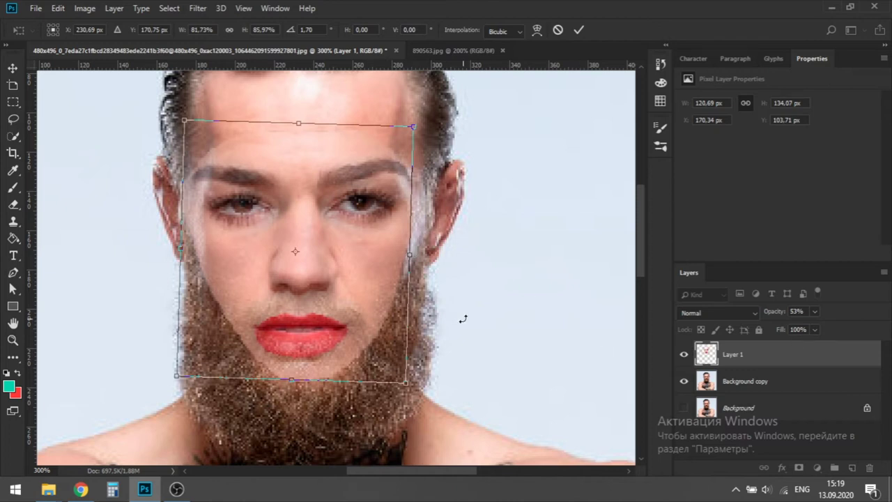
pyautogui.press('Return')
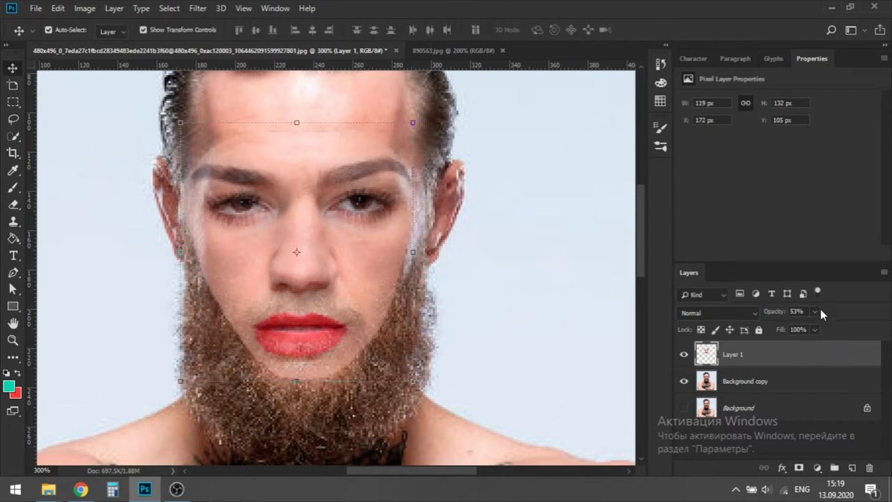
# - Restore Layer 1 to 100% opacity so the woman's face fully covers the man's
pyautogui.moveTo(821, 311); pyautogui.dragTo(855, 327)
pyautogui.rightClick(709, 353)
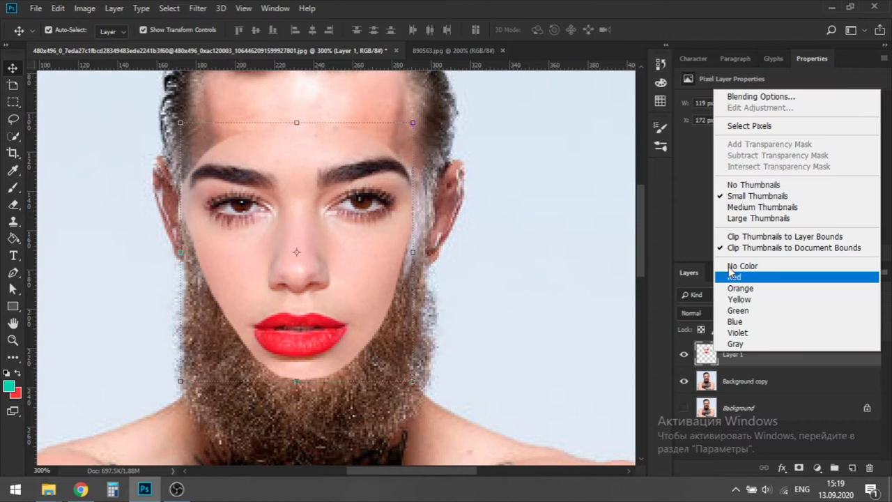
# - Load Layer 1's pixels as a selection, invert it, and expand it by 5 pixels
pyautogui.click(753, 126)
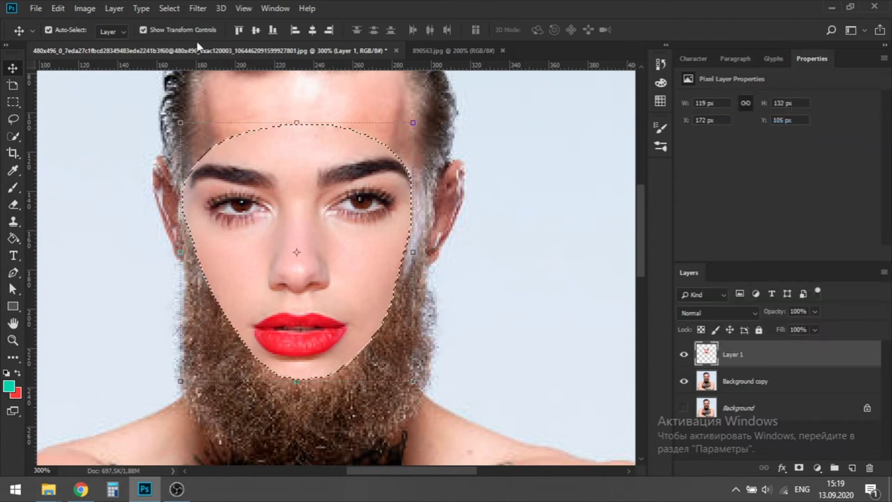
pyautogui.click(169, 8)
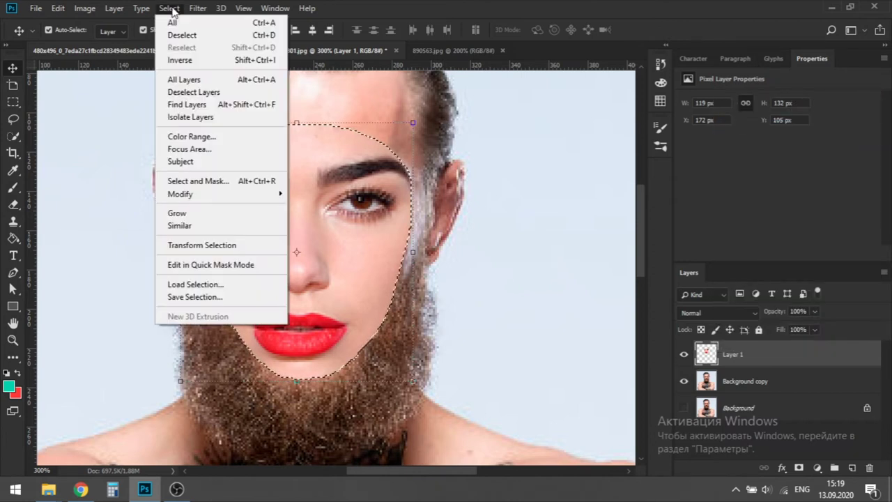
pyautogui.click(188, 60)
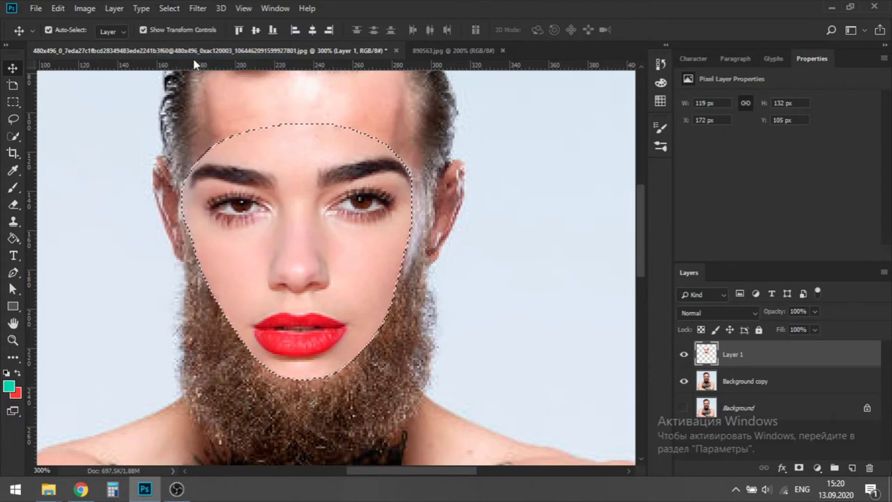
pyautogui.click(169, 9)
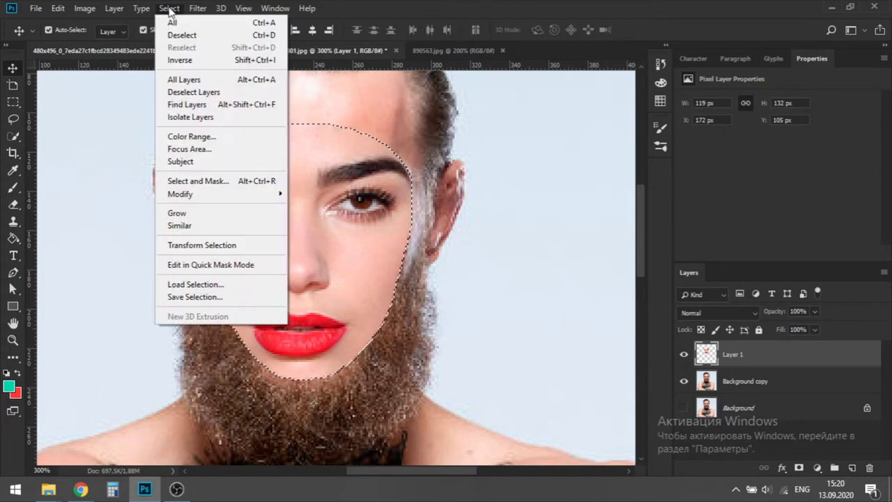
pyautogui.moveTo(219, 201)
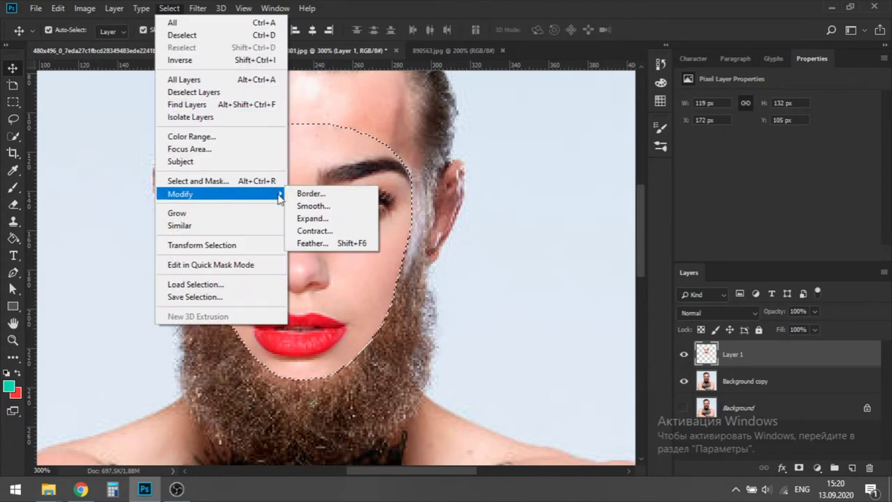
pyautogui.click(320, 219)
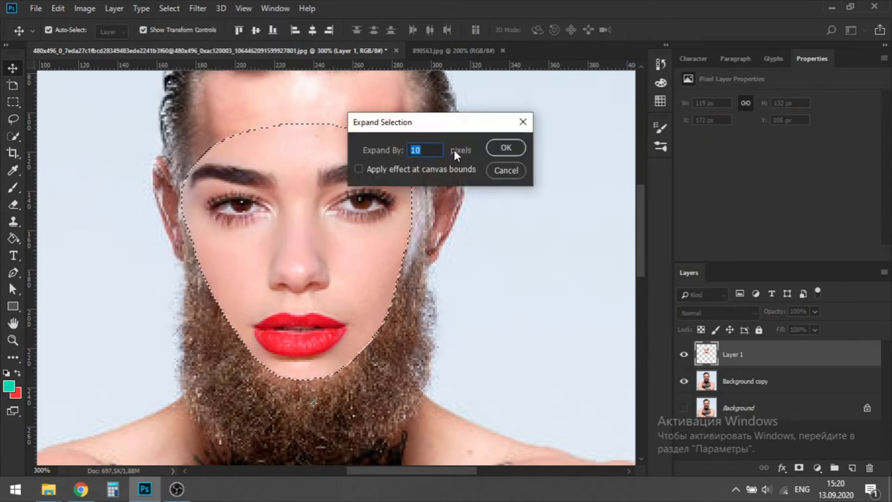
pyautogui.write('5')
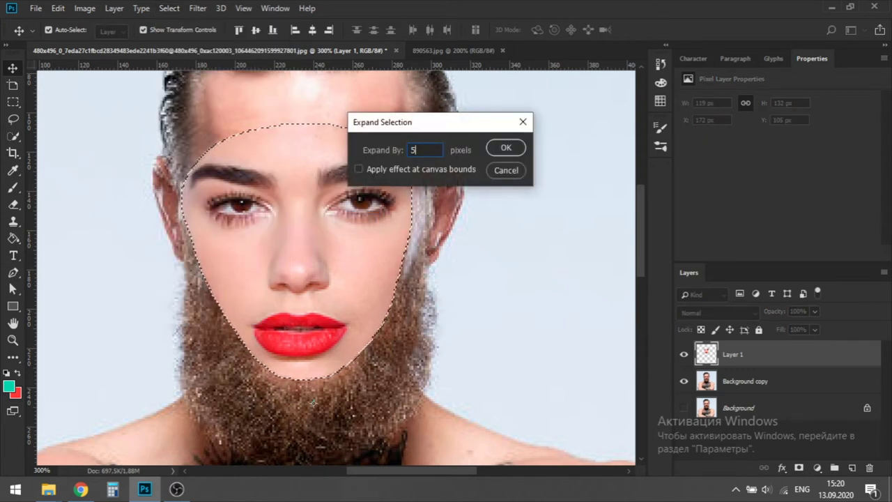
pyautogui.click(498, 150)
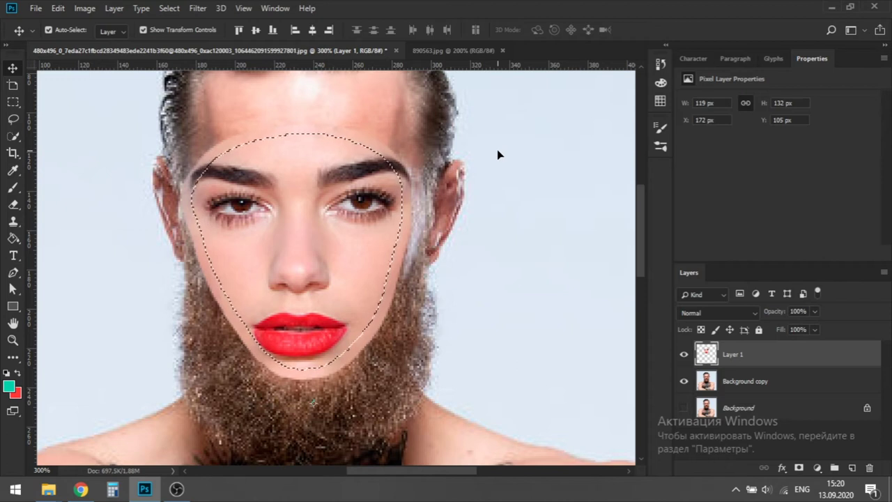
# - Expand the selection by another 4 pixels
pyautogui.click(169, 8)
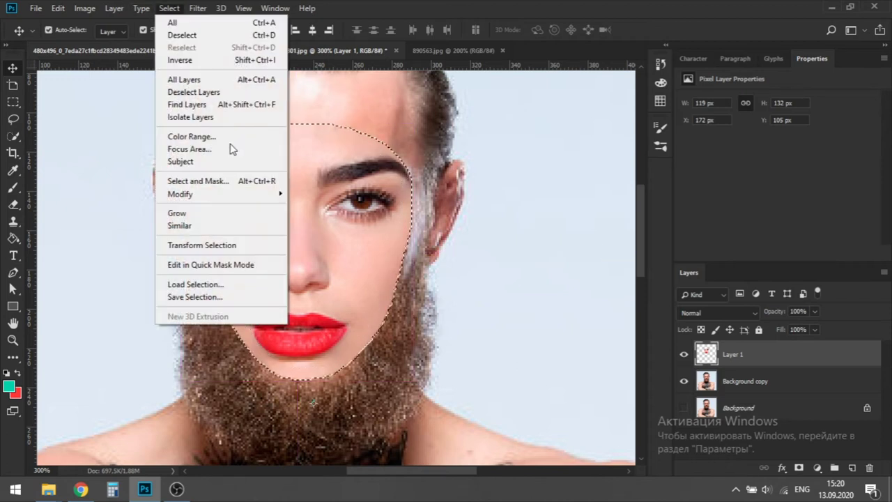
pyautogui.moveTo(237, 194)
pyautogui.click(333, 219)
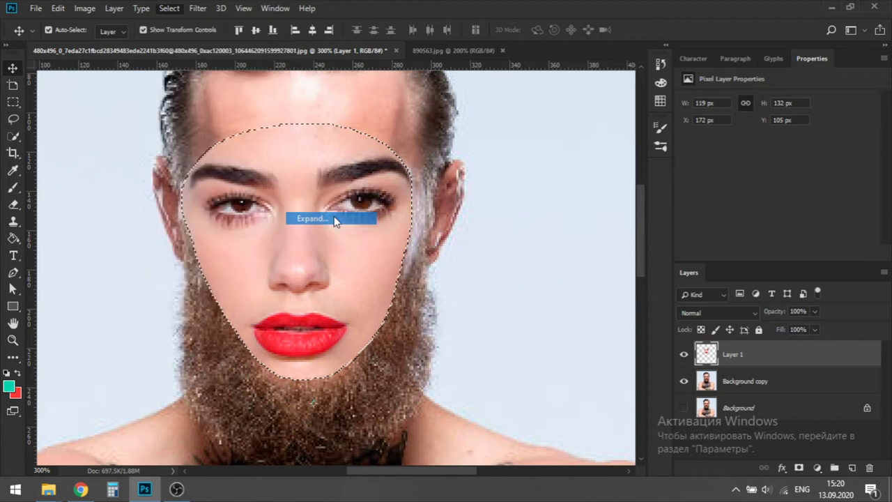
pyautogui.write('4')
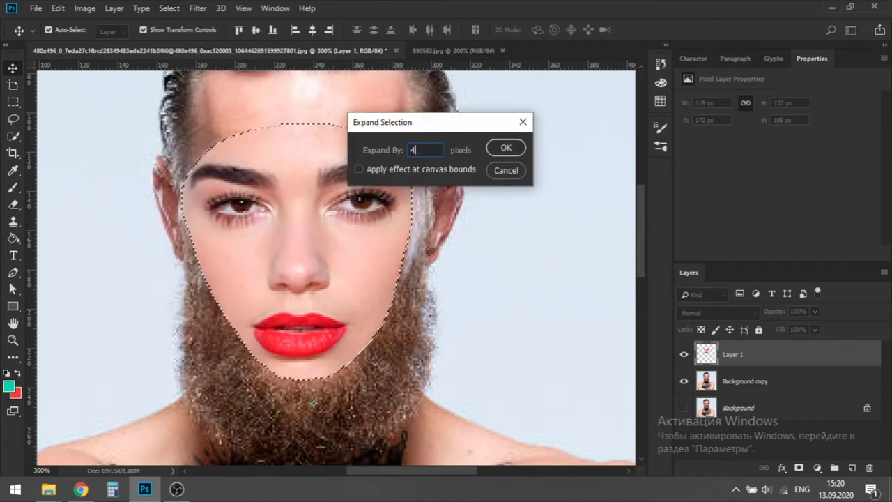
pyautogui.click(491, 149)
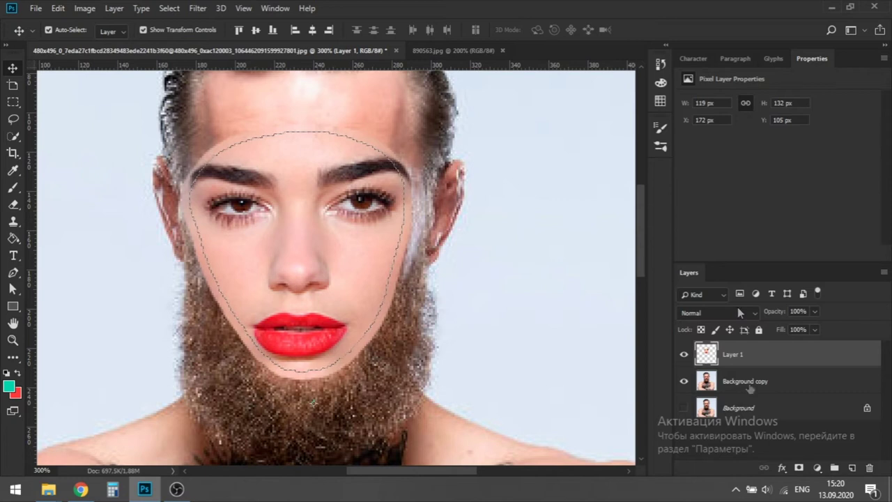
# - Invert the selection and delete the man's original face from Background copy
pyautogui.click(171, 8)
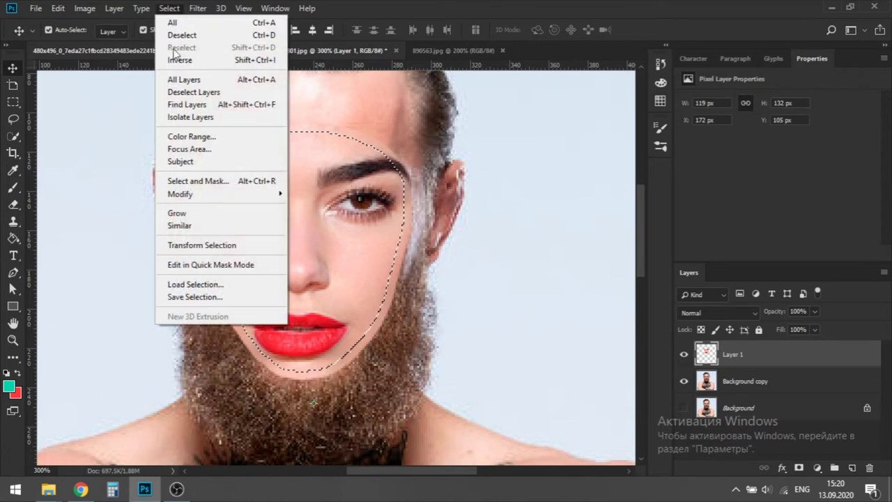
pyautogui.click(189, 58)
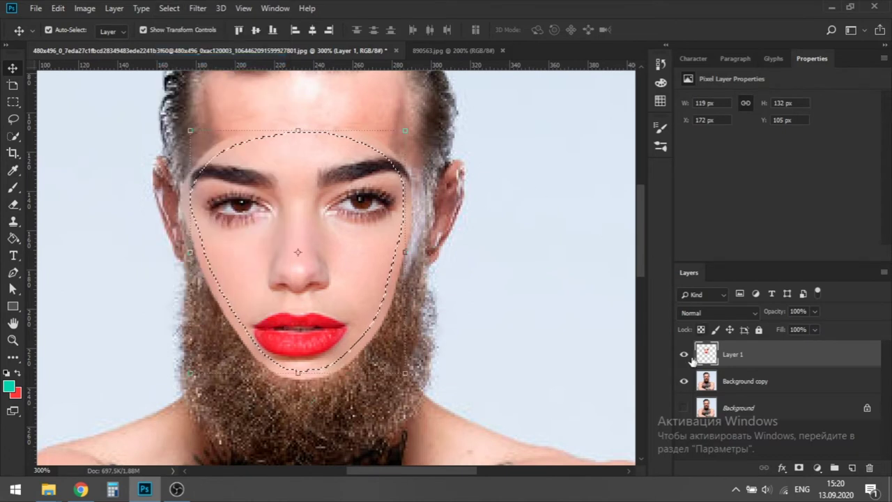
pyautogui.click(684, 356)
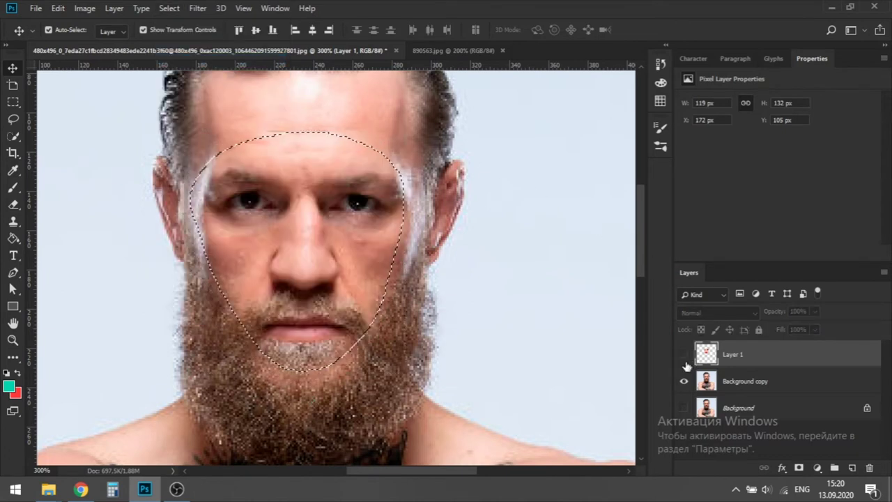
pyautogui.click(757, 383)
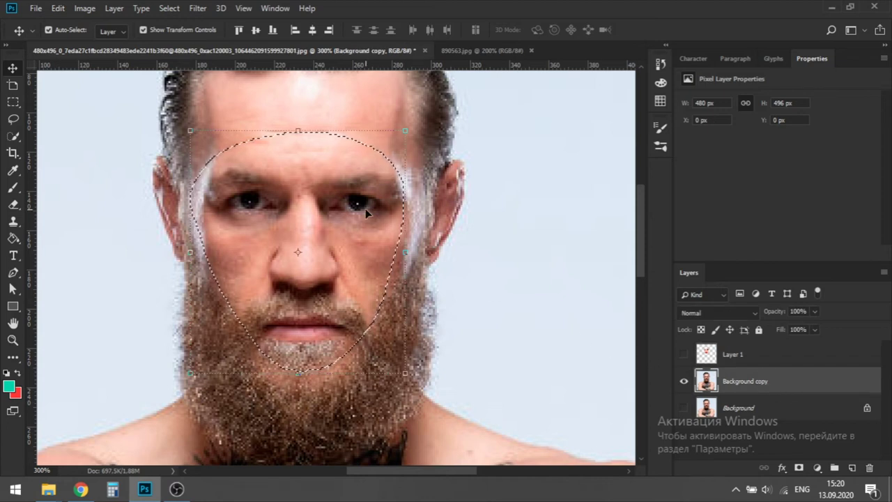
pyautogui.press('Delete')
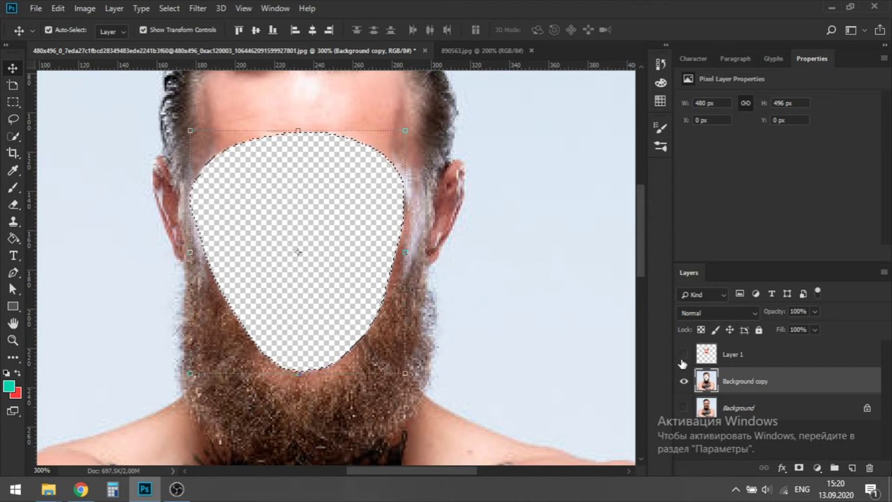
# - Show Layer 1 again and load its pixels as a selection
pyautogui.click(683, 356)
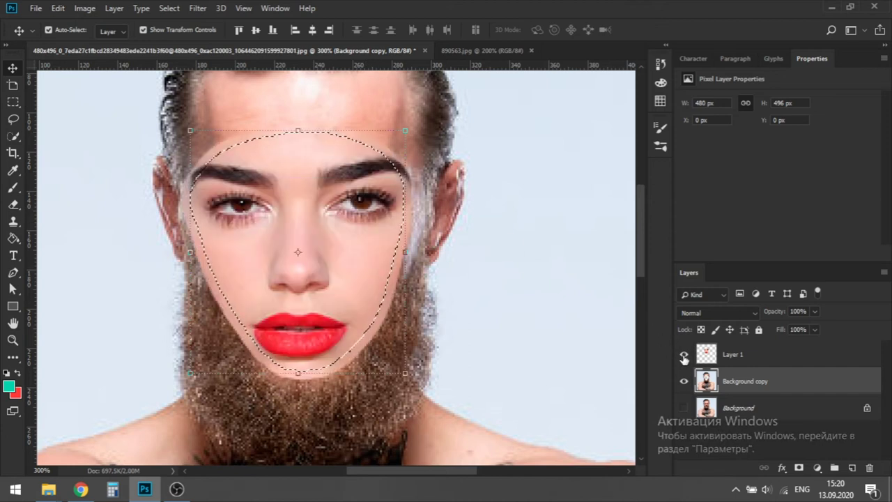
pyautogui.hotkey('alt', 's')
pyautogui.press('Escape')
pyautogui.rightClick(710, 354)
pyautogui.click(758, 125)
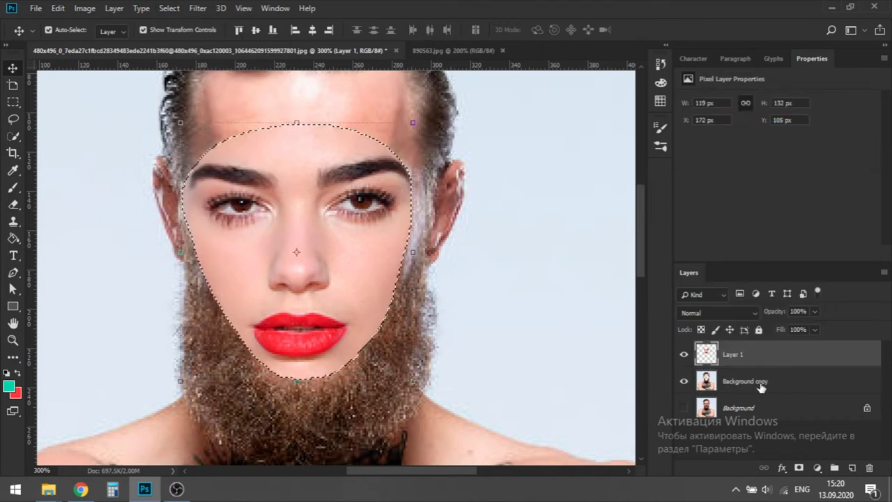
# - Auto-blend Background copy and Layer 1 seamlessly to merge the face into the head
pyautogui.keyDown('ctrl'); pyautogui.click(788, 387); pyautogui.keyUp('ctrl')
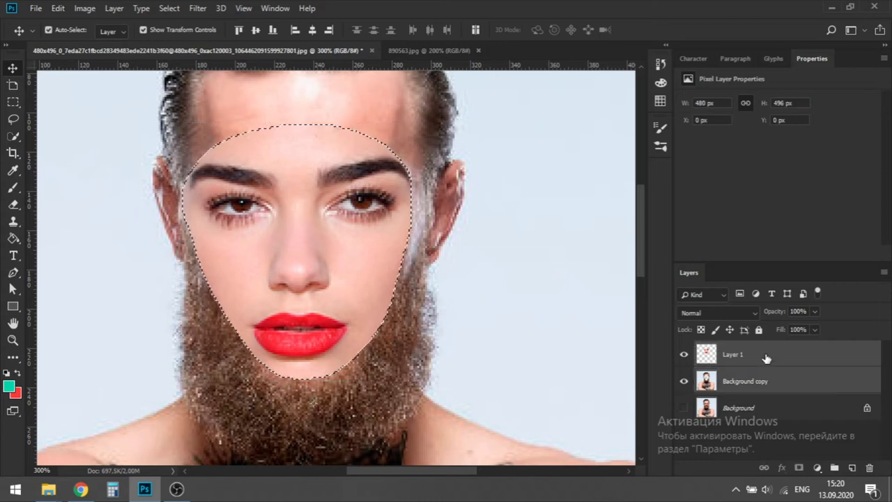
pyautogui.click(58, 8)
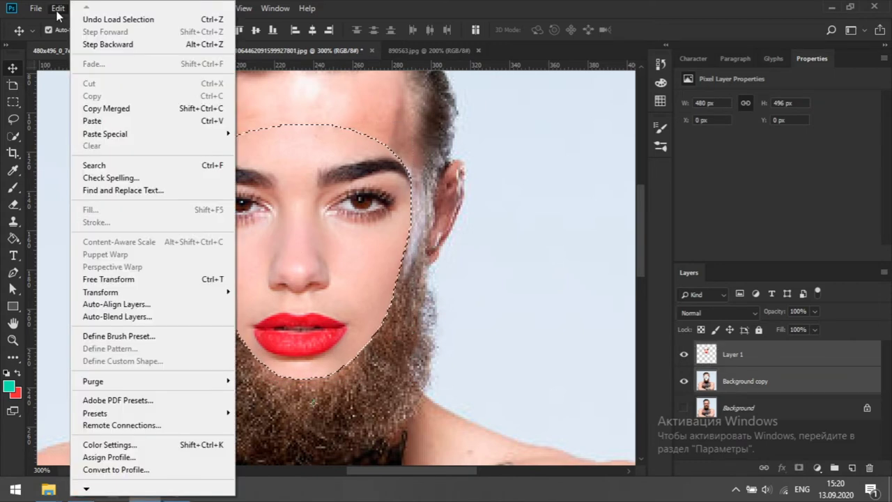
pyautogui.click(127, 322)
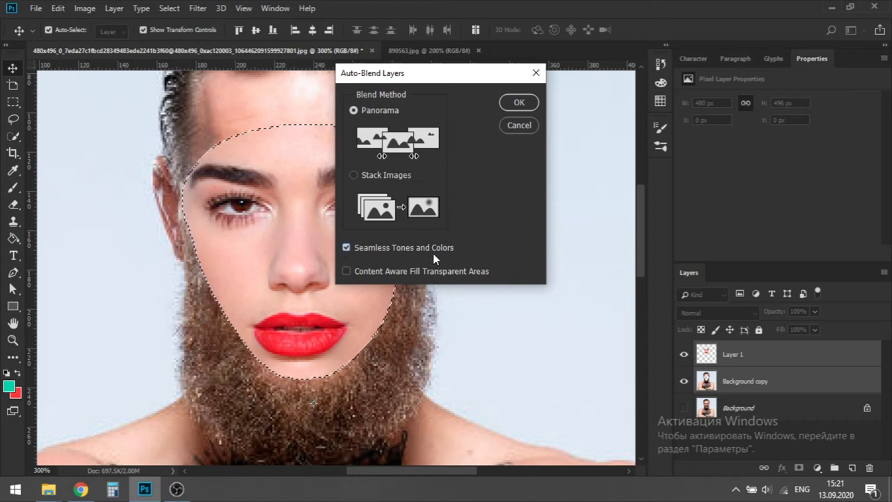
pyautogui.click(520, 103)
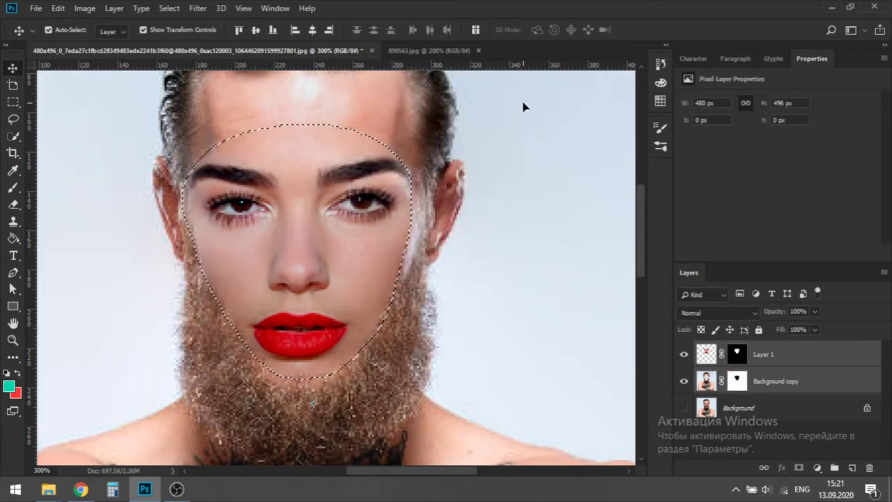
# - Deselect and zoom out to view the whole figure with the swapped face
pyautogui.press('ctrl')
pyautogui.hotkey('ctrl', 'd')
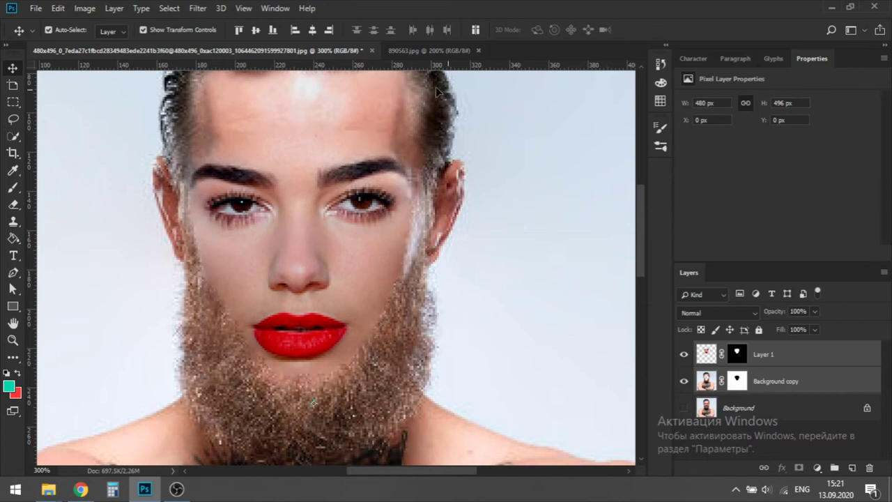
pyautogui.click(13, 340)
pyautogui.keyDown('alt'); pyautogui.click(338, 293); pyautogui.keyUp('alt')
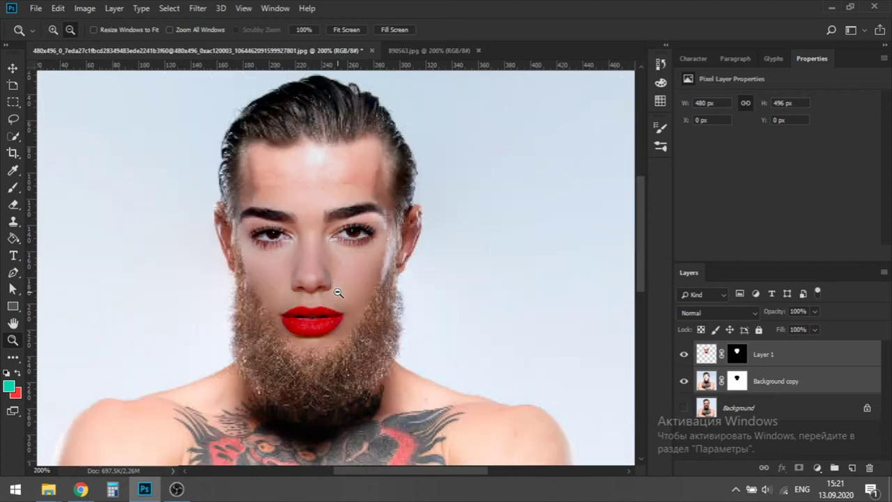
pyautogui.keyDown('alt'); pyautogui.click(338, 292); pyautogui.keyUp('alt')
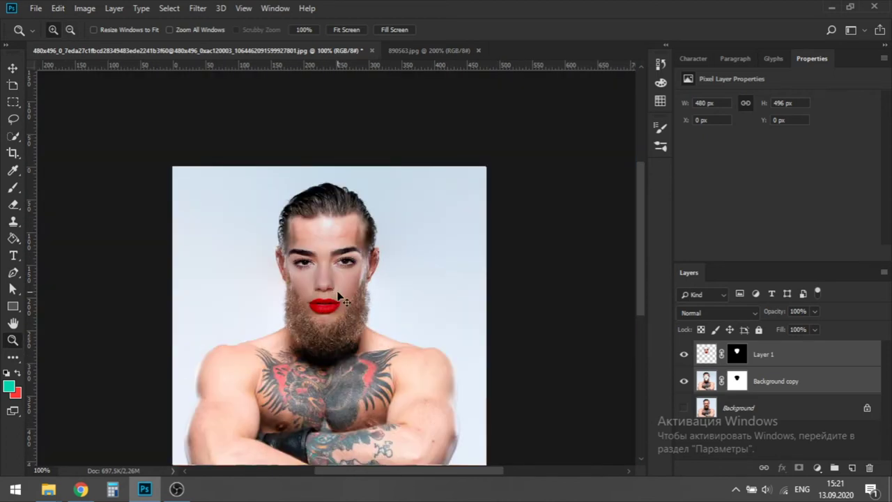
pyautogui.scroll(1, 338, 294)
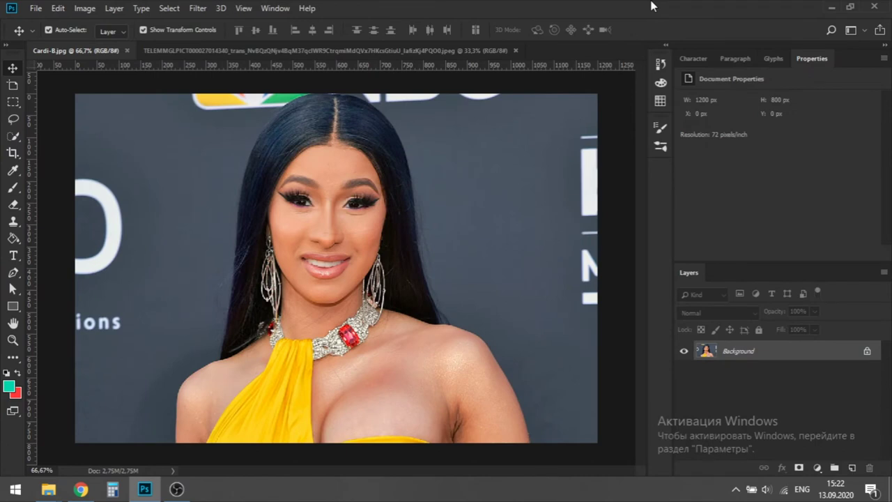
# - Open the dark-jacket man's portrait and lasso his face from forehead to chin
pyautogui.click(419, 51)
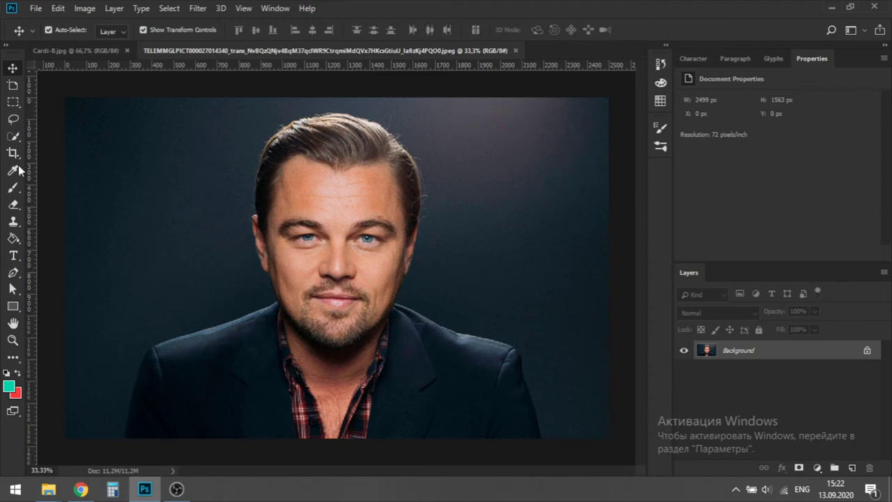
pyautogui.click(14, 122)
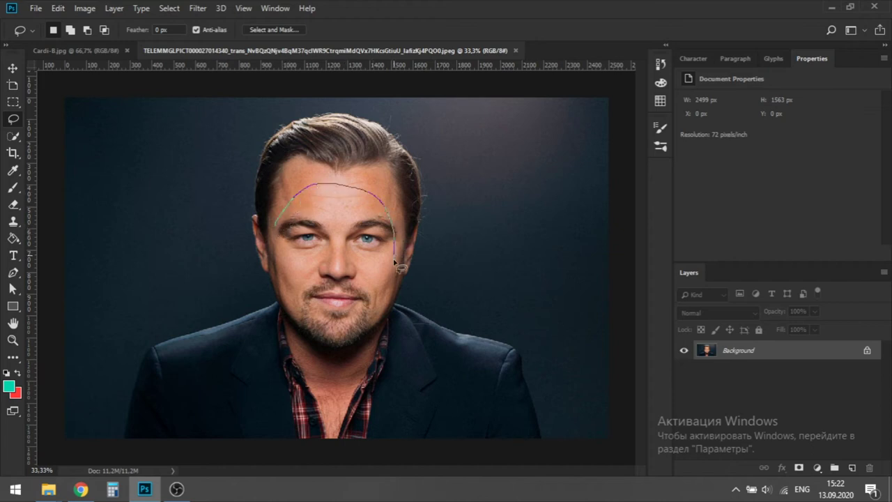
pyautogui.moveTo(394, 260)
pyautogui.mouseDown()
pyautogui.moveTo(370, 311)
pyautogui.moveTo(343, 335)
pyautogui.moveTo(297, 322)
pyautogui.mouseUp()
pyautogui.moveTo(274, 264)
pyautogui.mouseDown()
pyautogui.moveTo(281, 212)
pyautogui.moveTo(362, 317)
pyautogui.moveTo(359, 184)
pyautogui.moveTo(278, 229)
pyautogui.mouseUp()
# - Paste the copied man's face into the woman-in-yellow photo and lower its opacity
pyautogui.hotkey('ctrl', 'c')
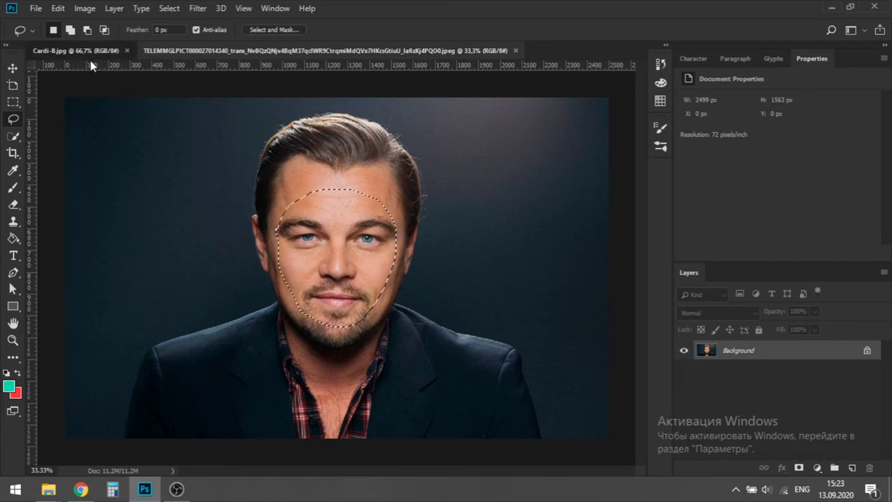
pyautogui.click(81, 50)
pyautogui.hotkey('ctrl', 'v')
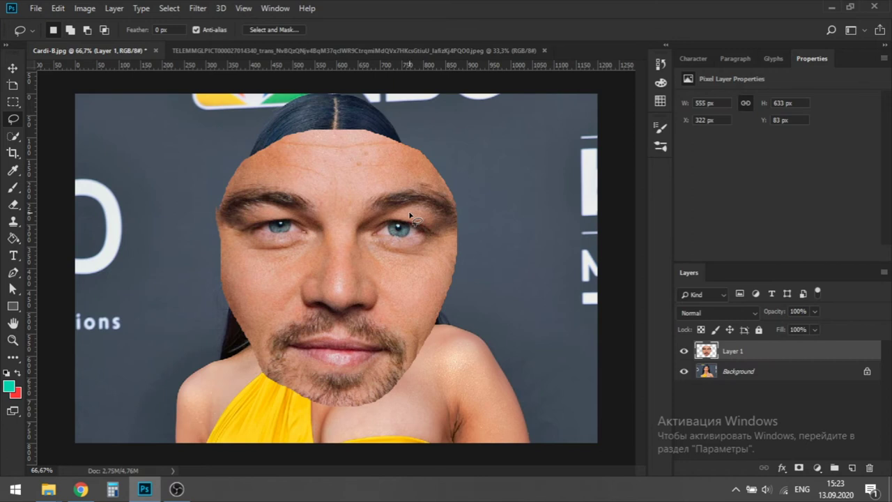
pyautogui.click(13, 67)
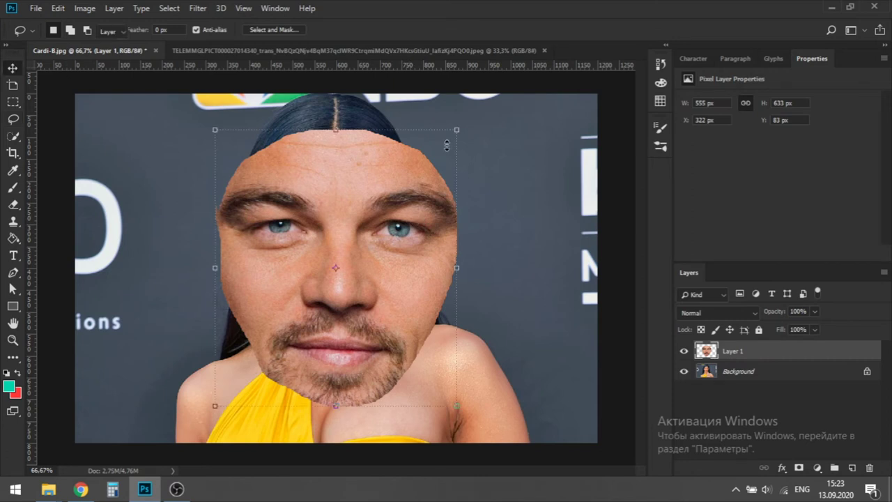
pyautogui.click(815, 312)
pyautogui.moveTo(823, 329); pyautogui.dragTo(790, 332)
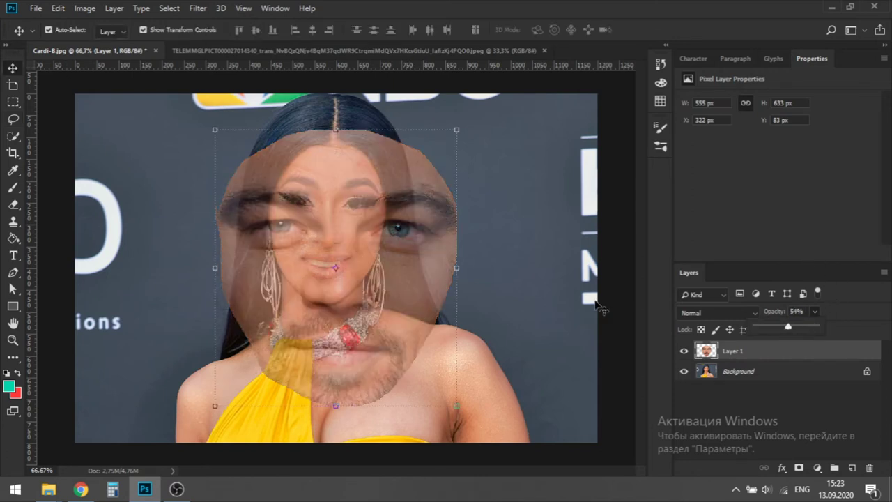
# - Free-transform the face: shrink it, move it onto her face and adjust its tilt
pyautogui.hotkey('ctrl', 't')
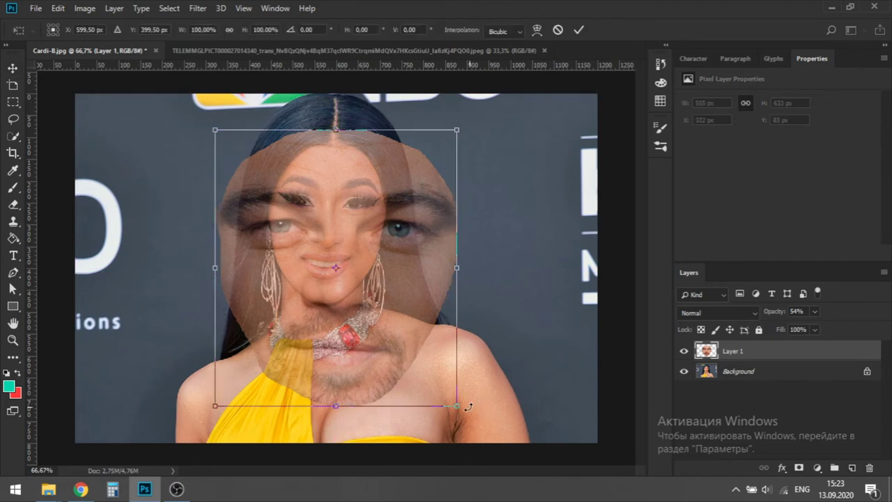
pyautogui.moveTo(458, 406); pyautogui.dragTo(378, 289)
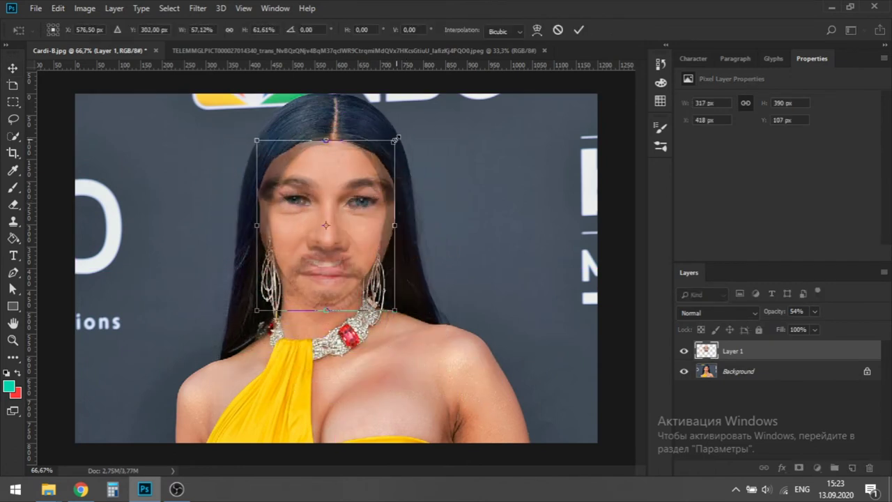
pyautogui.moveTo(395, 141); pyautogui.dragTo(375, 165)
pyautogui.moveTo(333, 222); pyautogui.dragTo(343, 207)
pyautogui.moveTo(410, 160); pyautogui.dragTo(411, 160)
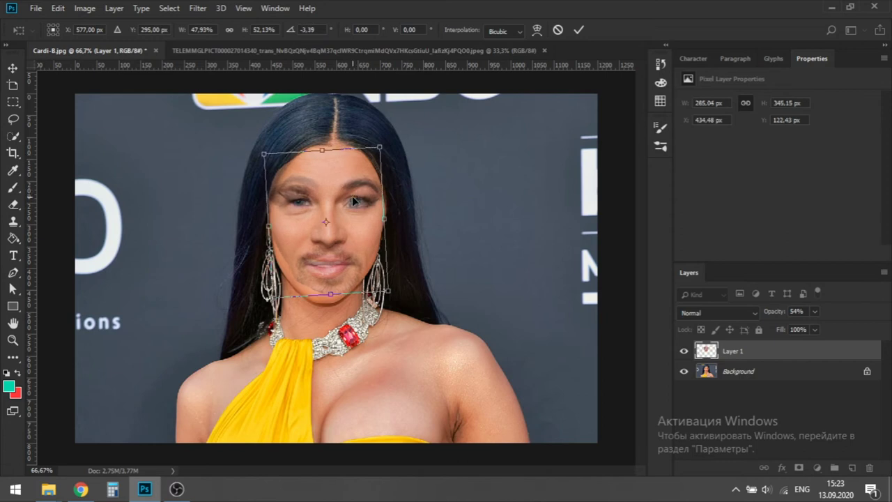
pyautogui.moveTo(354, 202); pyautogui.dragTo(356, 206)
pyautogui.moveTo(418, 177); pyautogui.dragTo(440, 175)
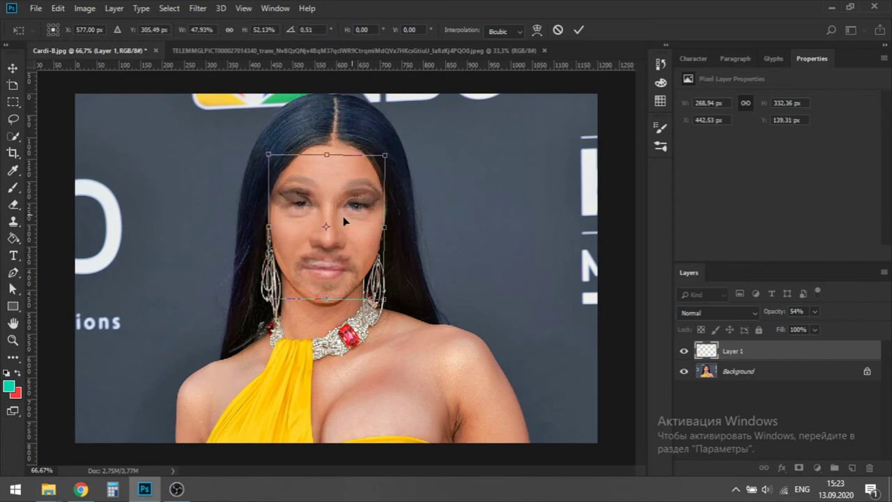
pyautogui.moveTo(343, 217); pyautogui.dragTo(336, 213)
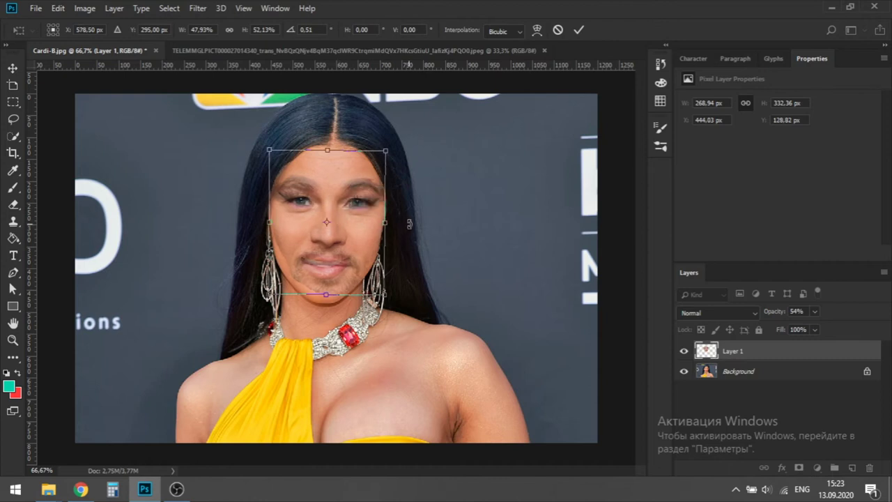
# - Trim the face's sides, top and chin to 243 × 331 px, apply, and restore 100% opacity
pyautogui.moveTo(390, 221); pyautogui.dragTo(388, 221)
pyautogui.moveTo(263, 220); pyautogui.dragTo(273, 221)
pyautogui.moveTo(328, 148); pyautogui.dragTo(328, 155)
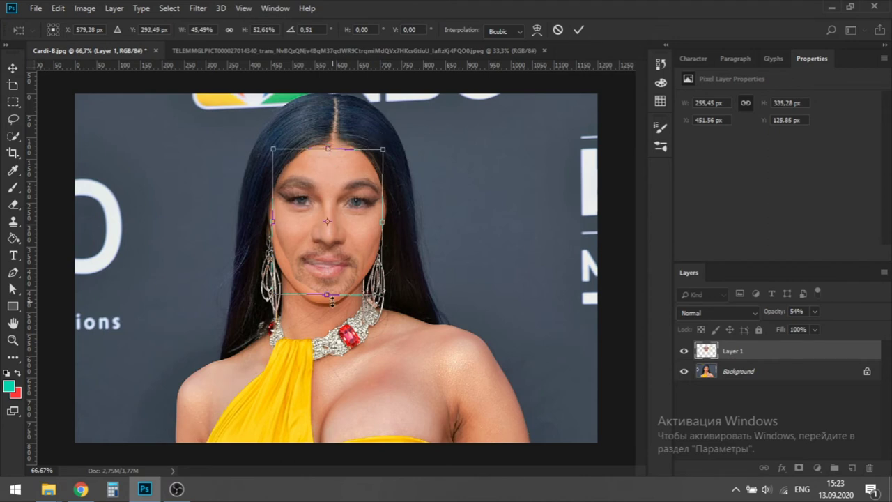
pyautogui.moveTo(327, 294); pyautogui.dragTo(328, 293)
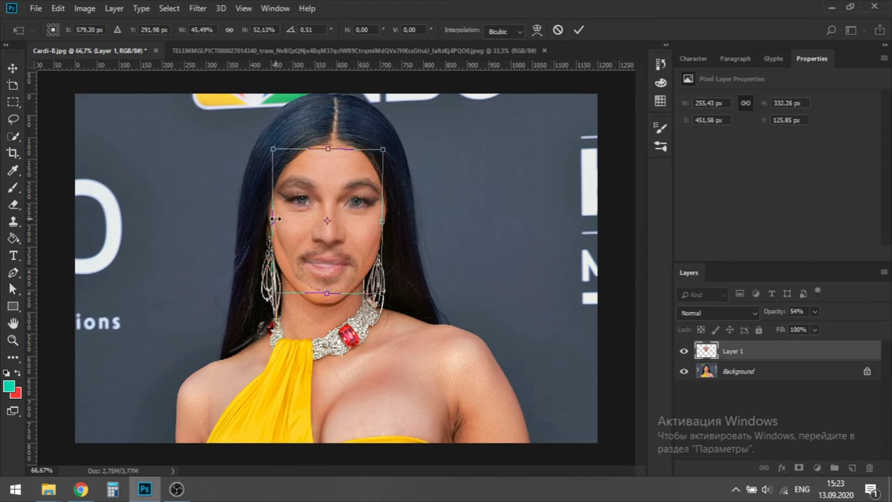
pyautogui.moveTo(276, 220); pyautogui.dragTo(277, 219)
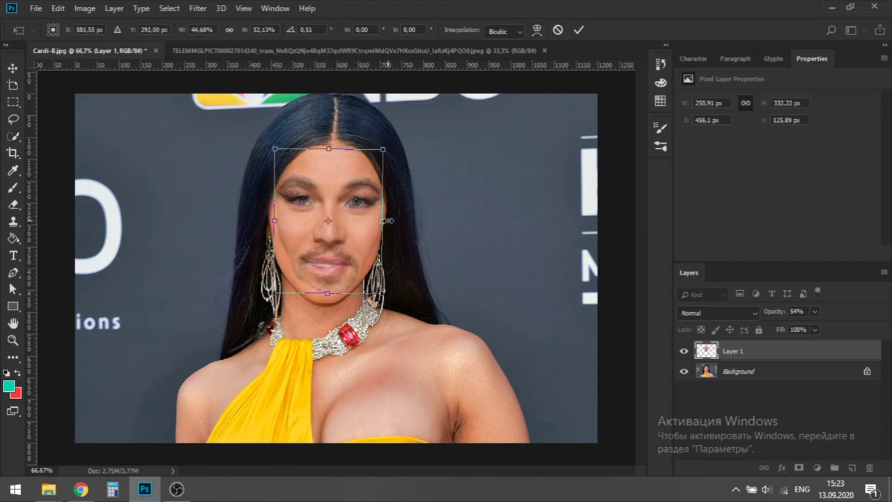
pyautogui.moveTo(384, 221); pyautogui.dragTo(384, 221)
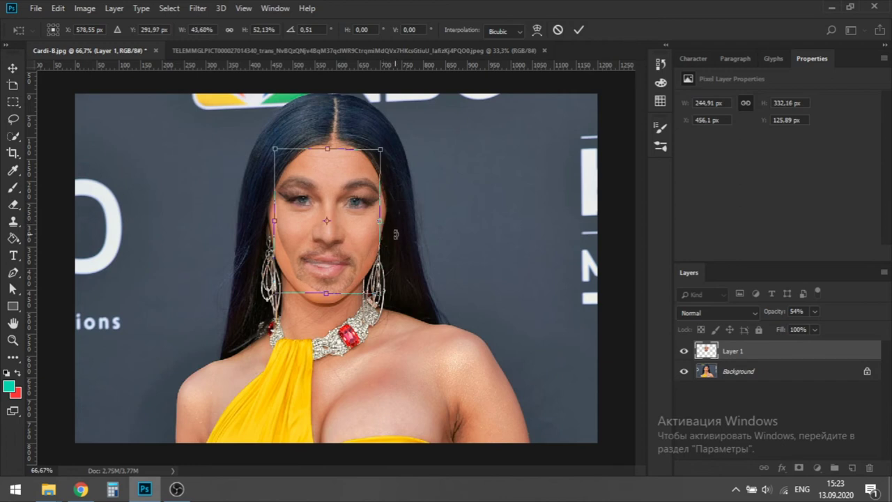
pyautogui.press('Return')
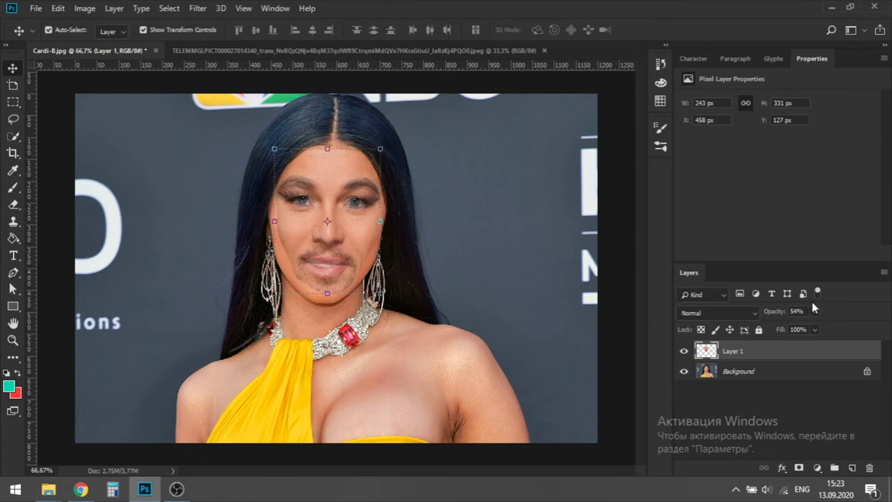
pyautogui.moveTo(825, 328); pyautogui.dragTo(846, 326)
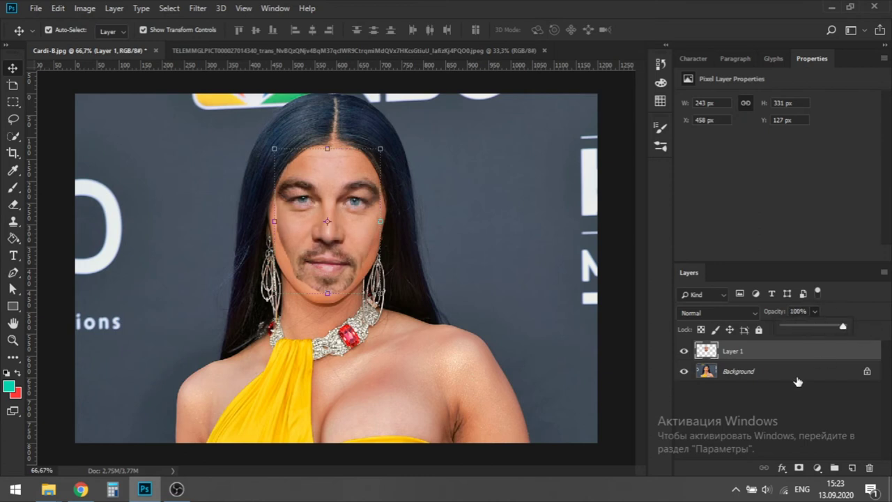
# - Duplicate the Background layer of Cardi-B.jpg as Background copy
pyautogui.click(767, 377)
pyautogui.rightClick(768, 377)
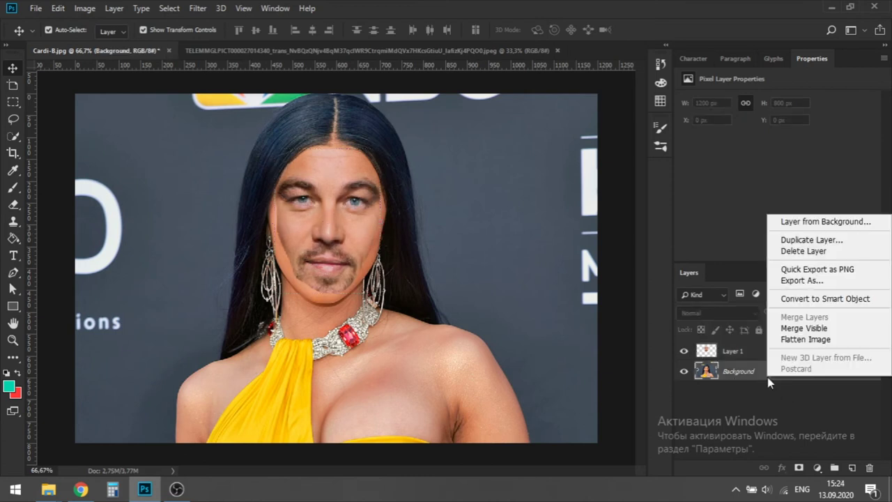
pyautogui.click(807, 240)
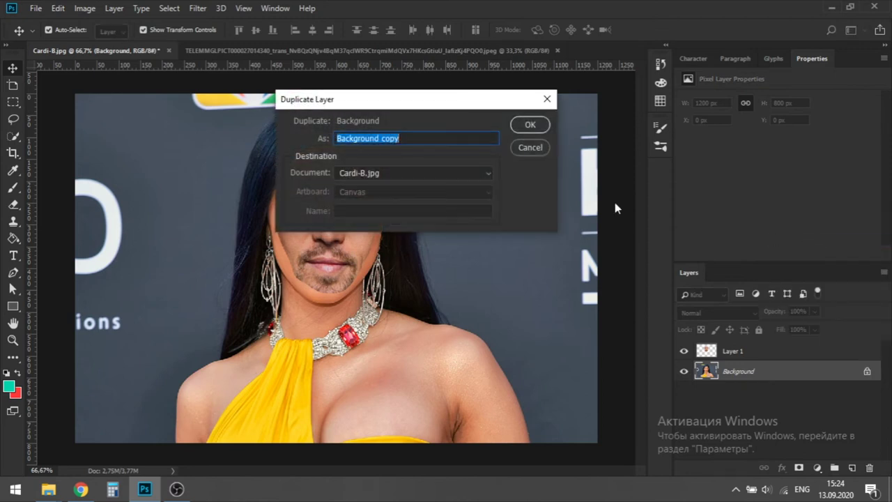
pyautogui.click(527, 131)
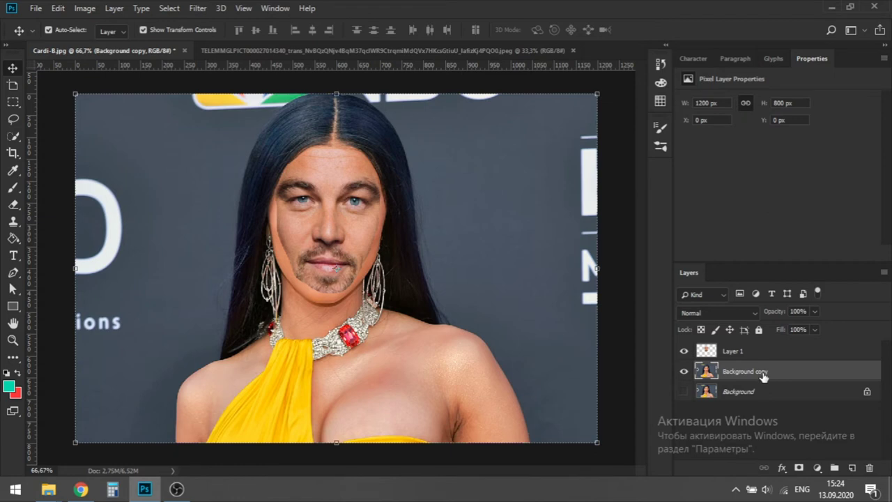
# - Load Layer 1's face pixels as a selection and invert it
pyautogui.click(713, 353)
pyautogui.rightClick(713, 353)
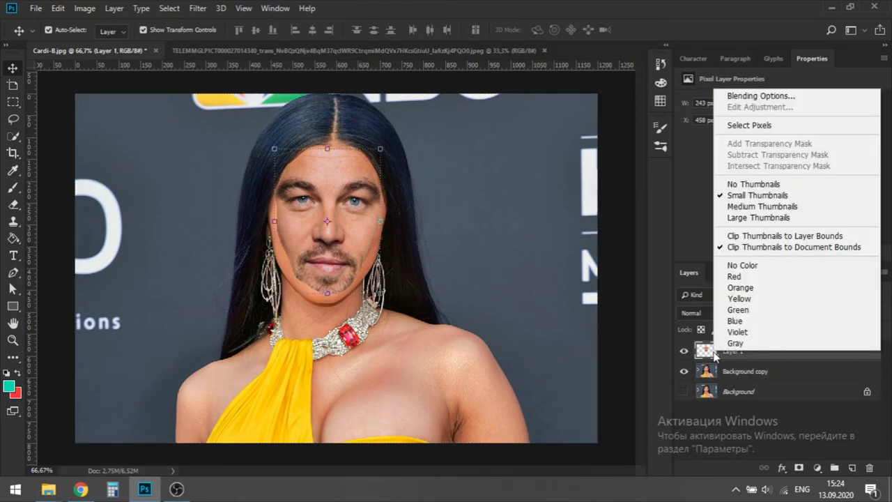
pyautogui.click(748, 125)
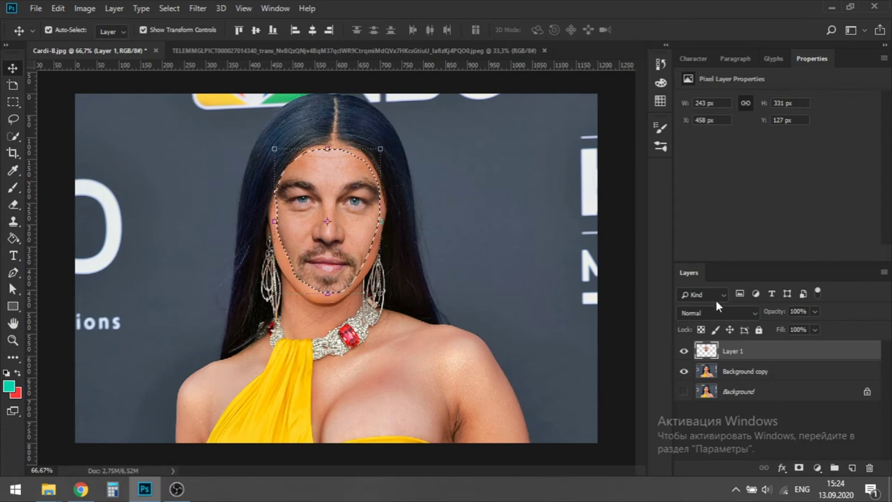
pyautogui.click(169, 8)
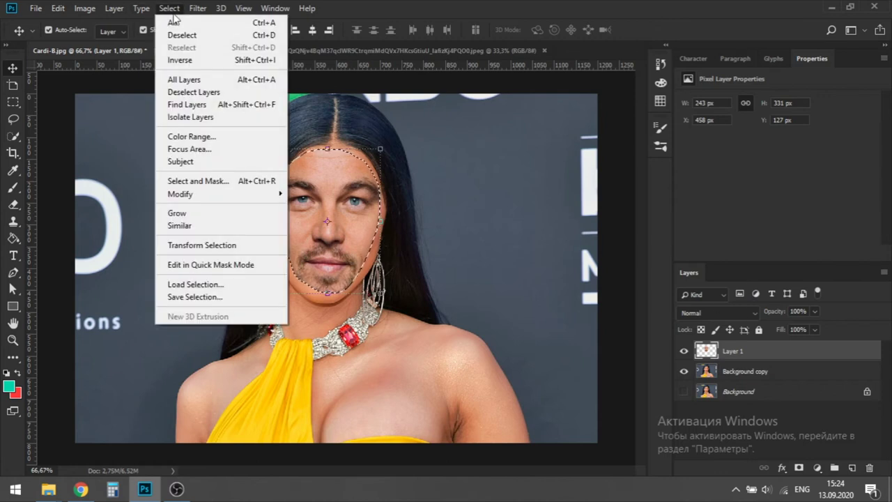
pyautogui.click(183, 60)
# - Expand the selection by 7 pixels, then invert it back to the face oval
pyautogui.click(170, 9)
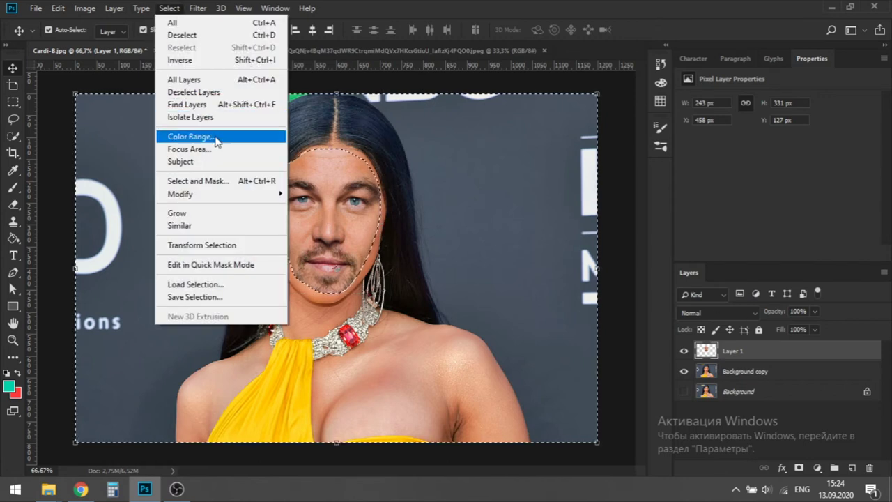
pyautogui.moveTo(209, 194)
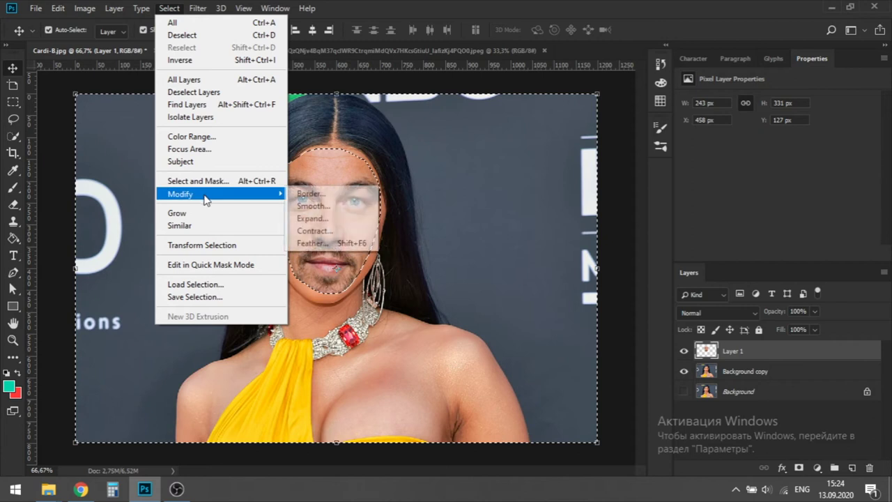
pyautogui.click(333, 221)
pyautogui.write('7')
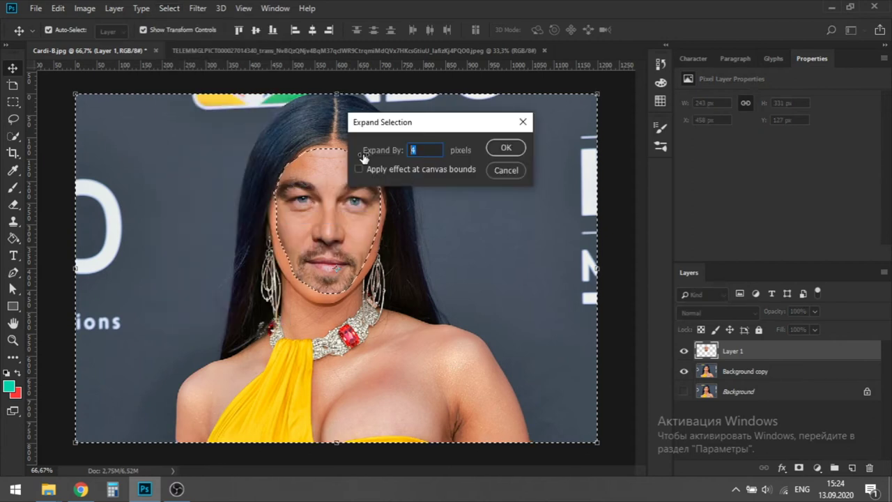
pyautogui.click(505, 147)
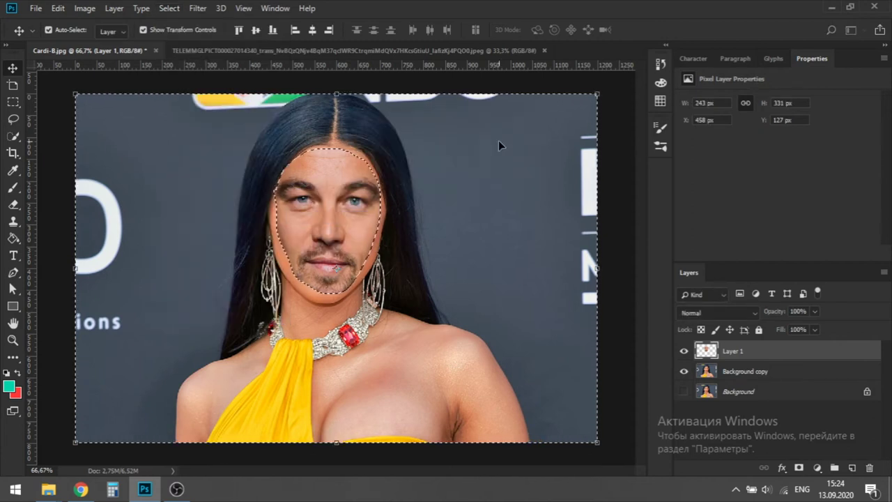
pyautogui.click(170, 8)
pyautogui.click(181, 60)
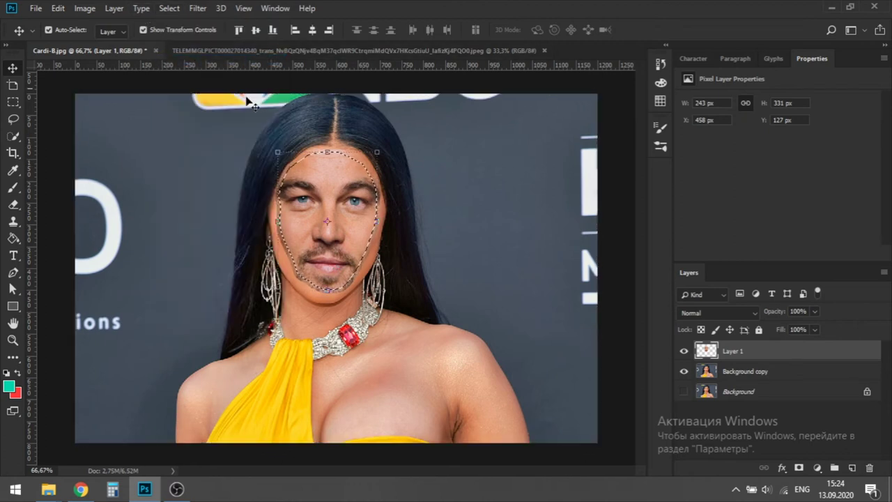
# - Zoom in, hide Layer 1 and delete the woman's original face from Background copy
pyautogui.click(13, 339)
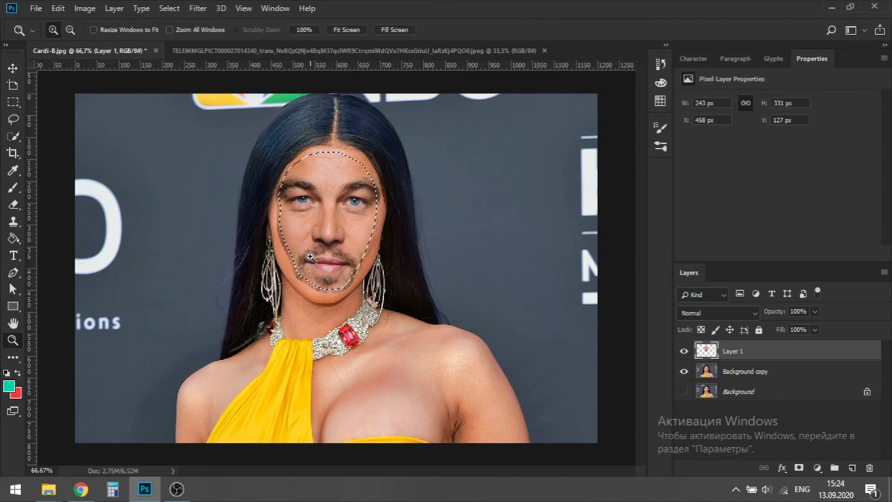
pyautogui.click(320, 229)
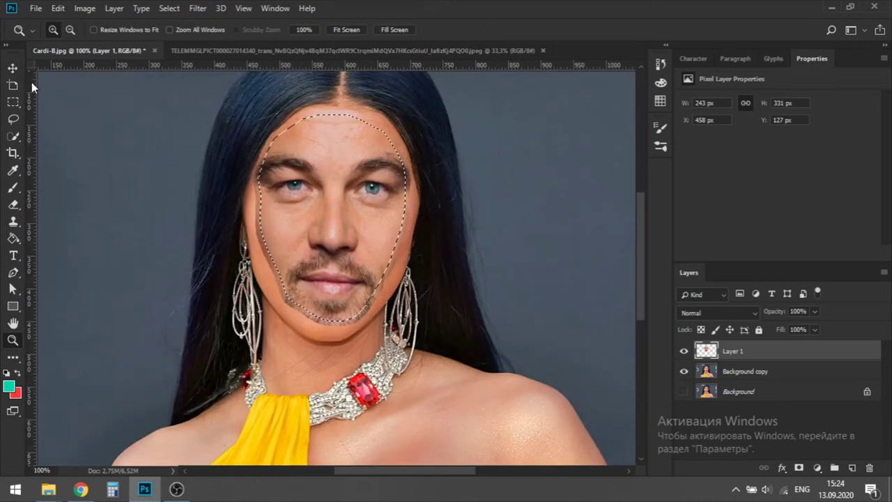
pyautogui.click(13, 70)
pyautogui.click(756, 372)
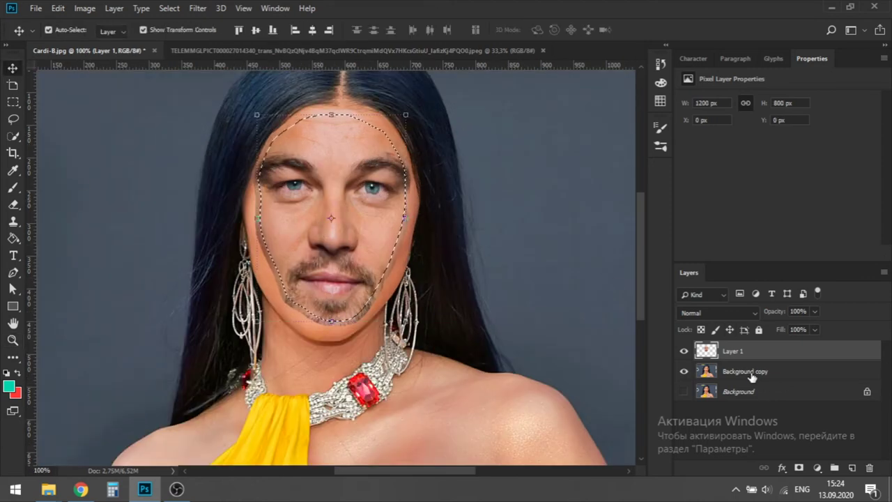
pyautogui.click(750, 352)
pyautogui.click(733, 374)
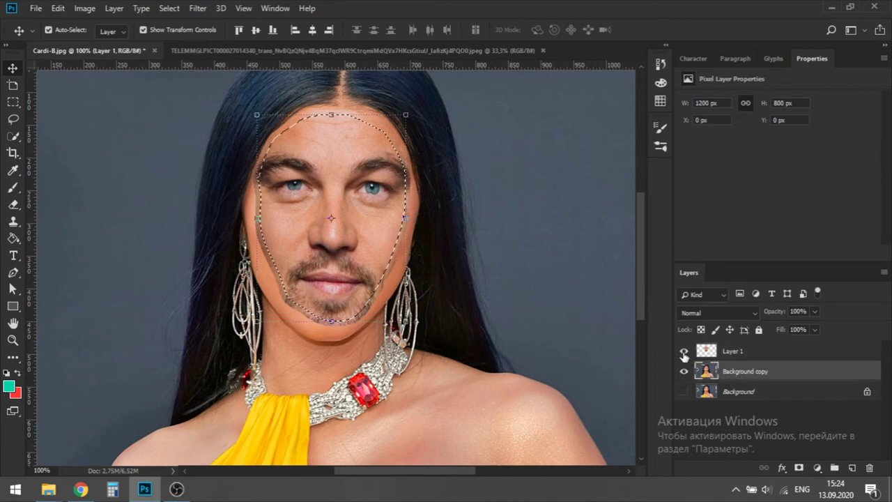
pyautogui.click(684, 353)
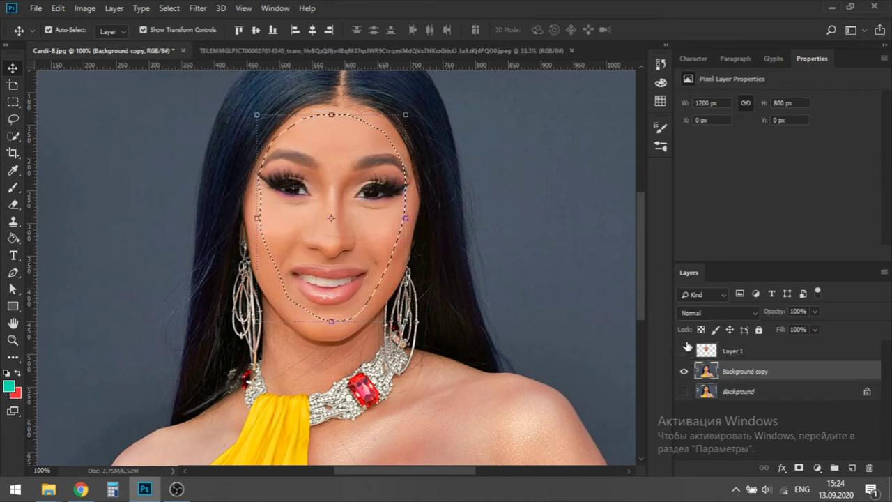
pyautogui.press('Delete')
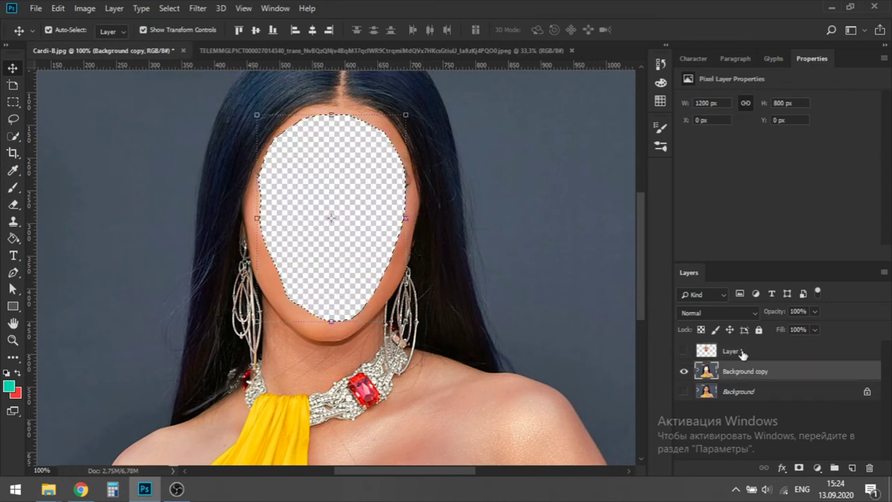
# - Show Layer 1, reload its face outline as a selection, and select Background copy too
pyautogui.click(690, 354)
pyautogui.click(685, 353)
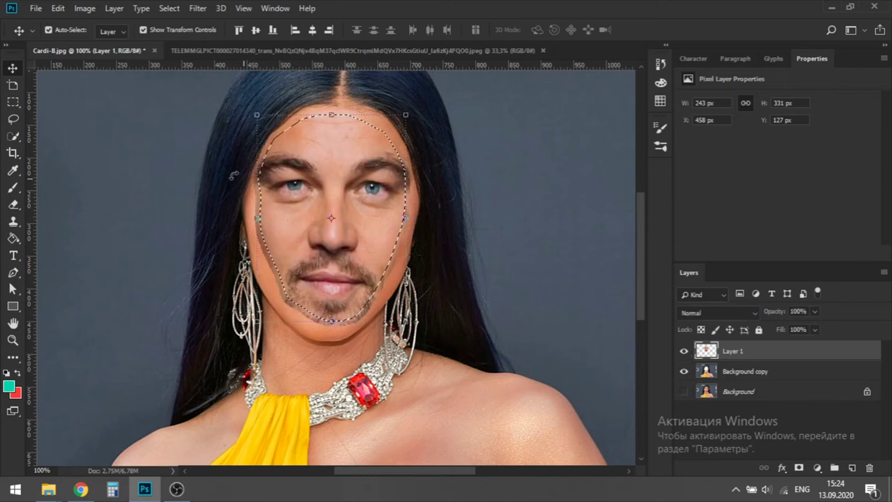
pyautogui.rightClick(703, 354)
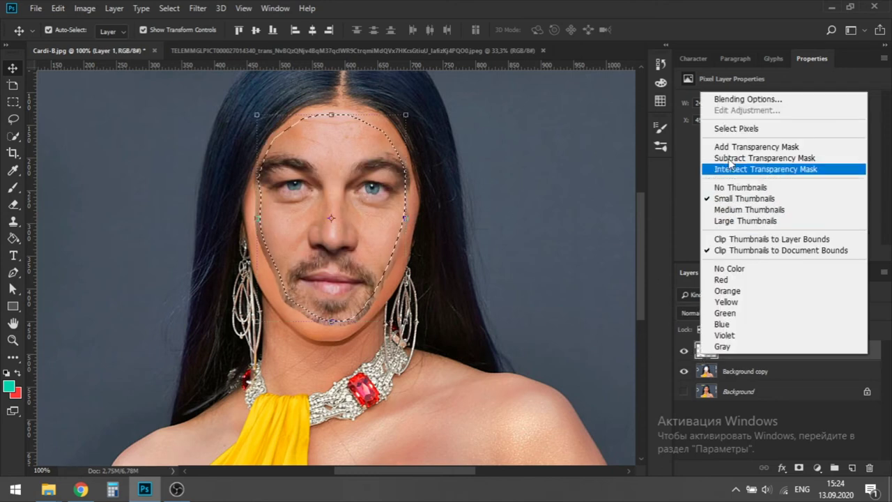
pyautogui.click(735, 129)
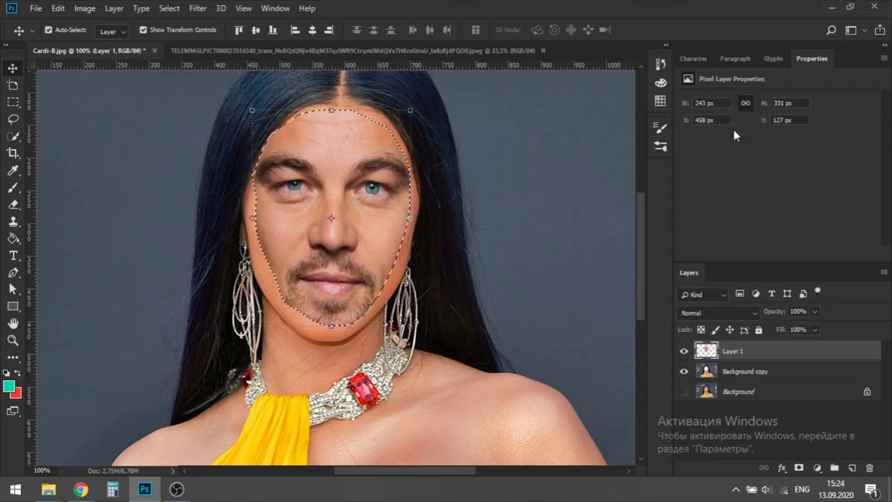
pyautogui.keyDown('shift'); pyautogui.click(768, 372); pyautogui.keyUp('shift')
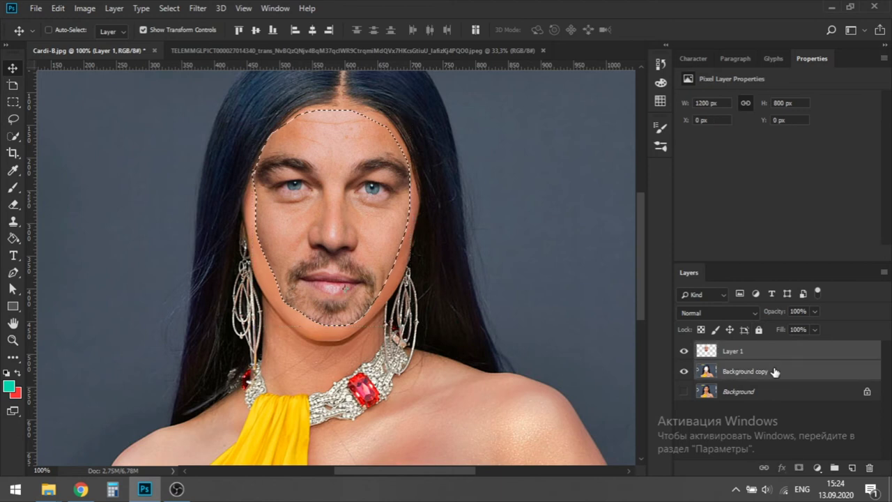
# - Auto-Blend the two layers as Panorama with Seamless Tones and Colors, then deselect
pyautogui.click(59, 8)
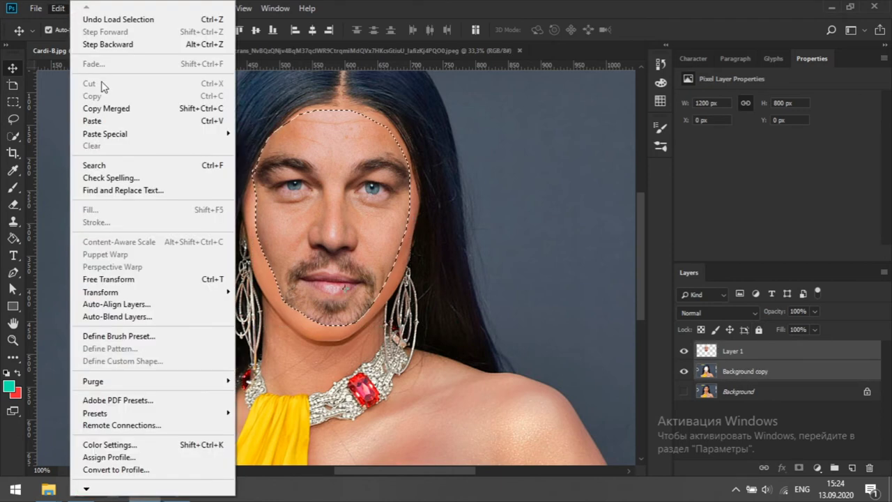
pyautogui.click(138, 316)
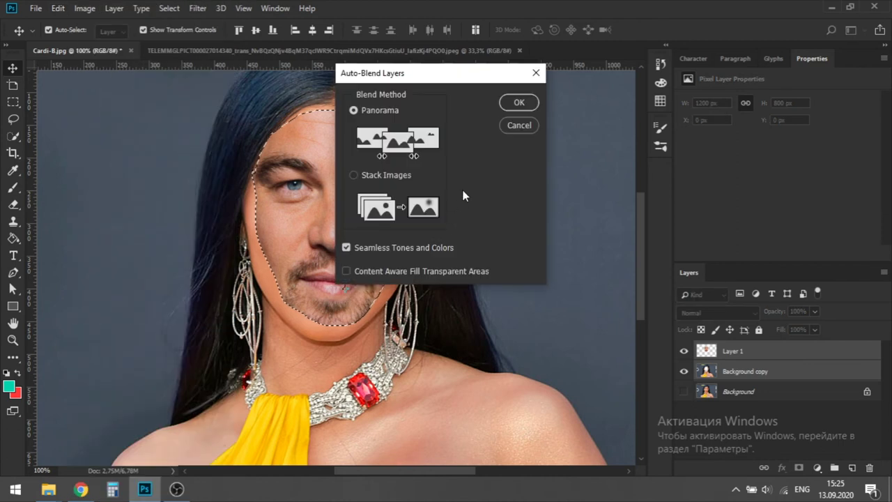
pyautogui.click(520, 104)
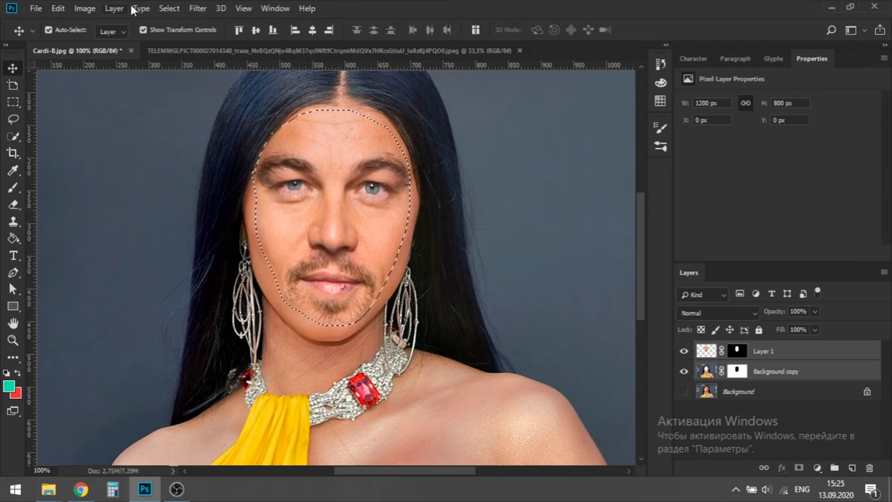
pyautogui.click(169, 8)
pyautogui.click(182, 35)
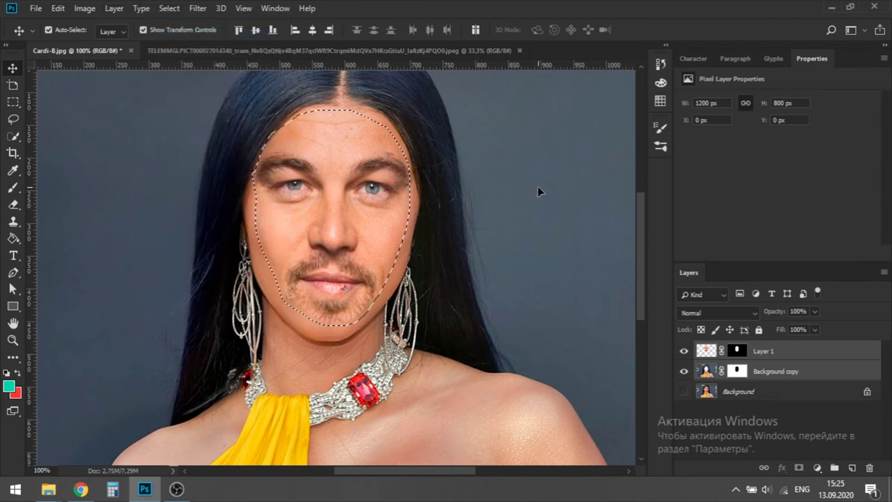
# - Preview the blended image fit to screen with panels hidden, then restore the panels
pyautogui.hotkey('ctrl', '0')
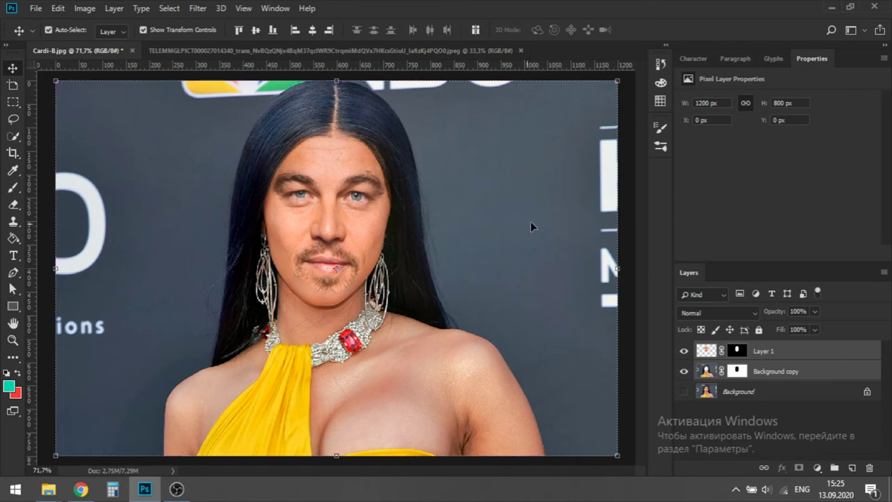
pyautogui.press('Tab')
pyautogui.hotkey('ctrl', 'h')
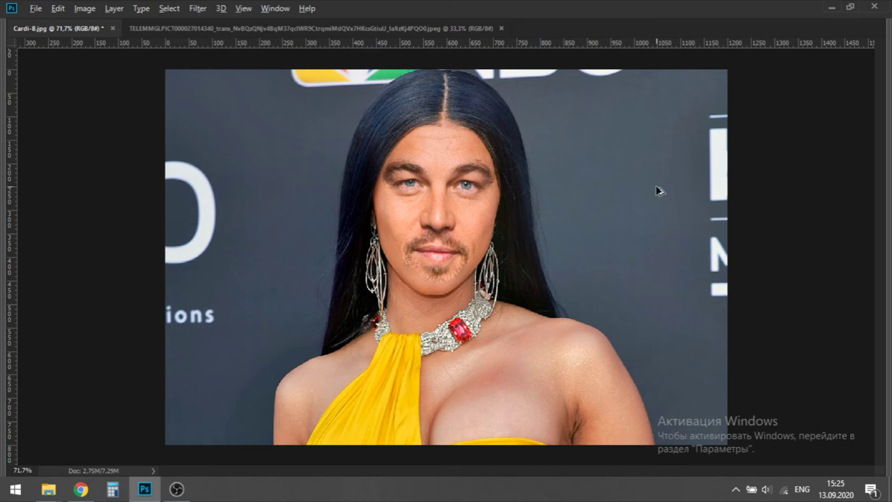
pyautogui.scroll(2, 658, 190)
pyautogui.scroll(1, 633, 191)
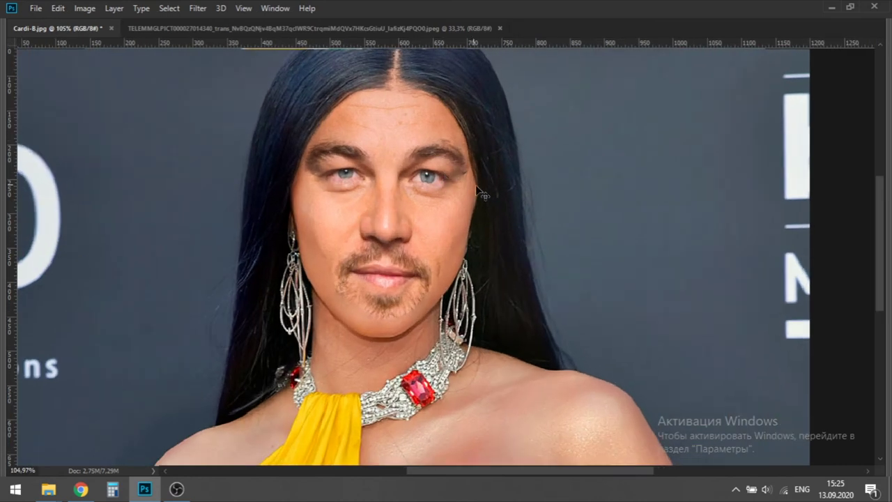
pyautogui.scroll(-3, 482, 190)
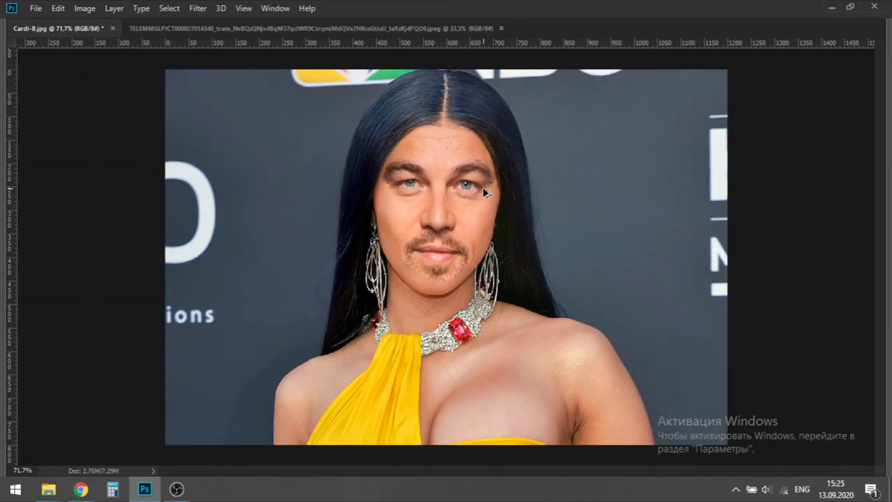
pyautogui.press('Tab')
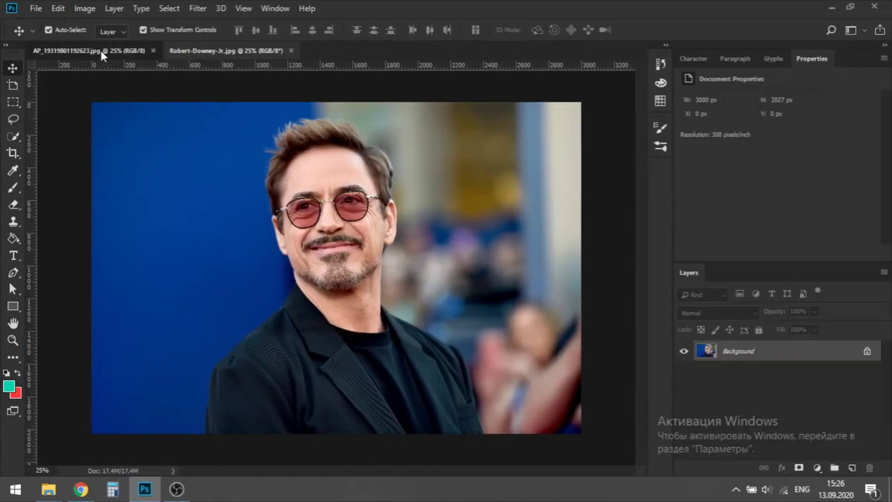
# - Bring up Robert-Downey-Jr.jpg, zoom in on his face, and pick the Lasso tool
pyautogui.click(100, 51)
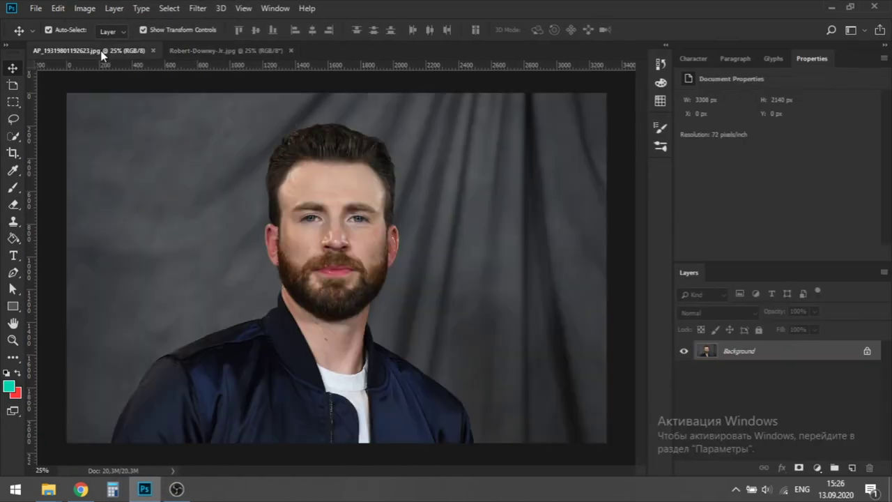
pyautogui.click(194, 50)
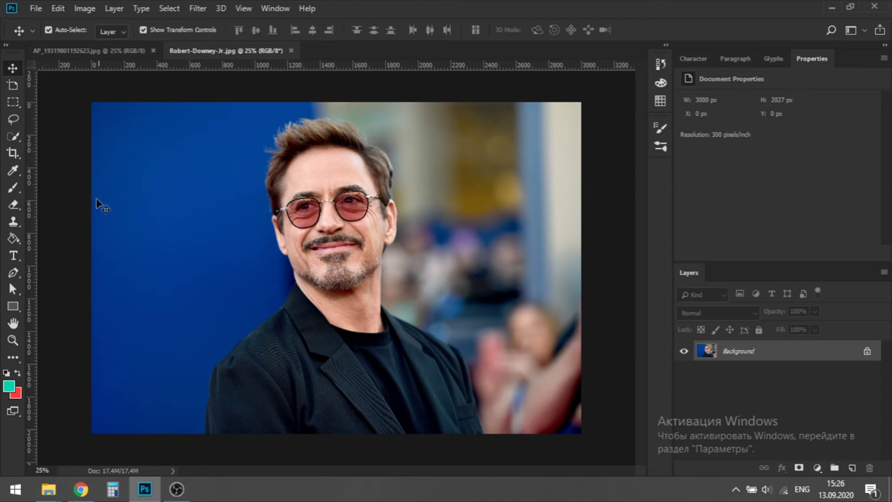
pyautogui.click(12, 340)
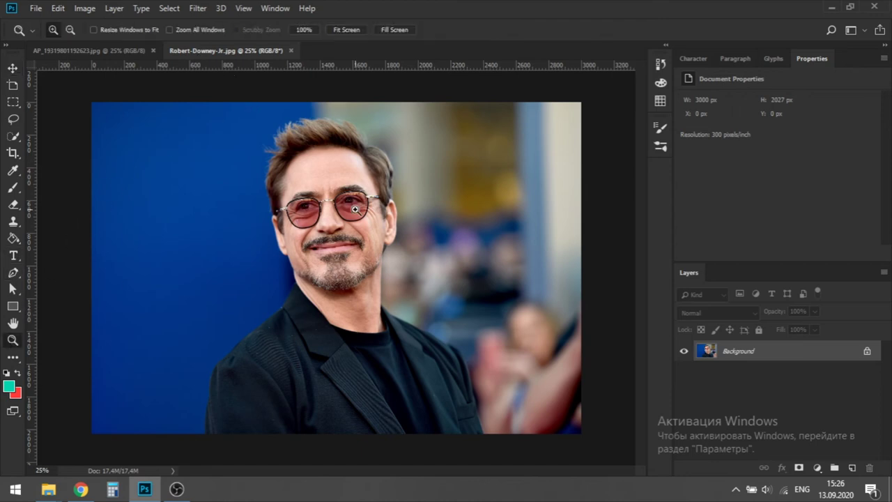
pyautogui.click(355, 209)
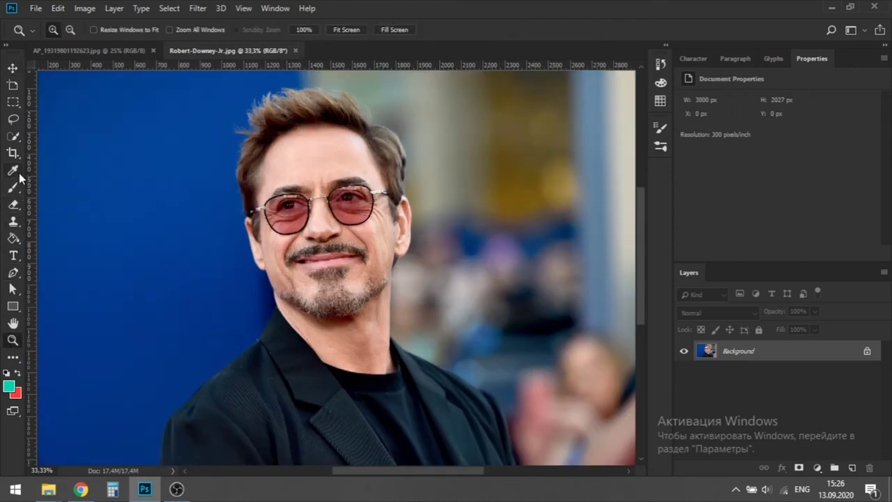
pyautogui.click(13, 120)
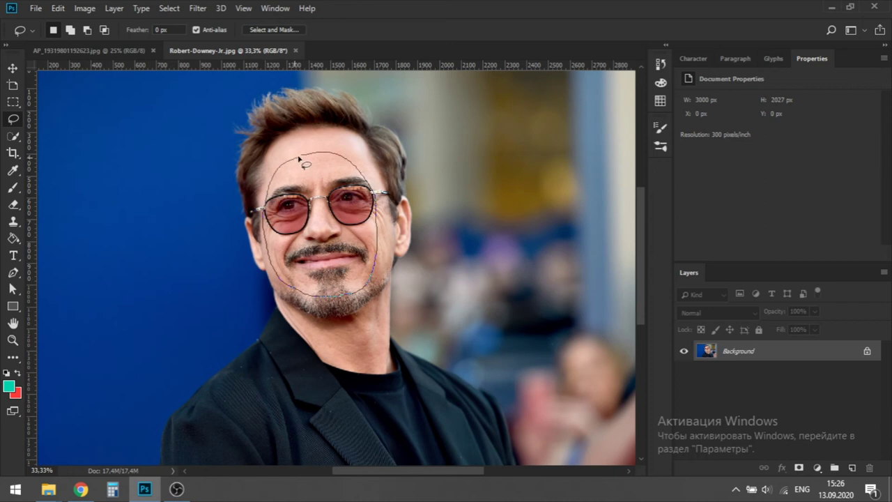
# - Lasso the glasses-wearing face and paste it into the bearded man's AP_ photo, accepting colour conversion
pyautogui.moveTo(301, 162); pyautogui.dragTo(302, 161)
pyautogui.click(373, 152)
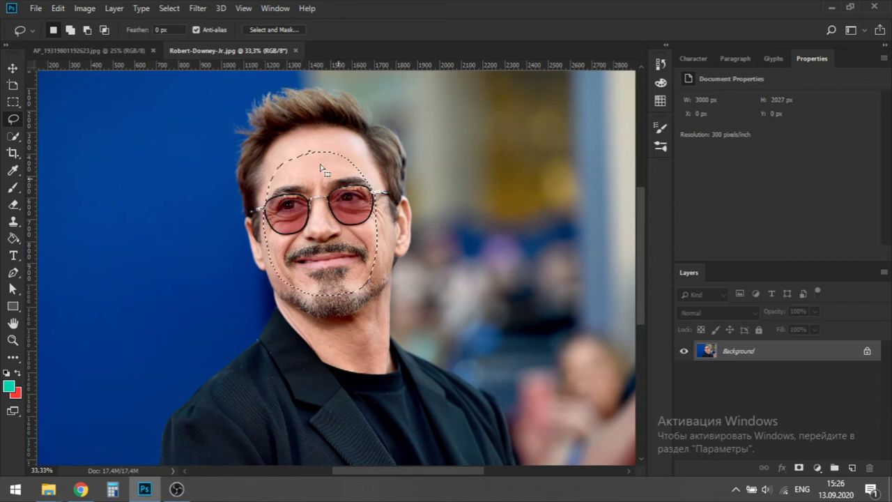
pyautogui.hotkey('ctrl', 'c')
pyautogui.click(89, 51)
pyautogui.hotkey('ctrl', 'v')
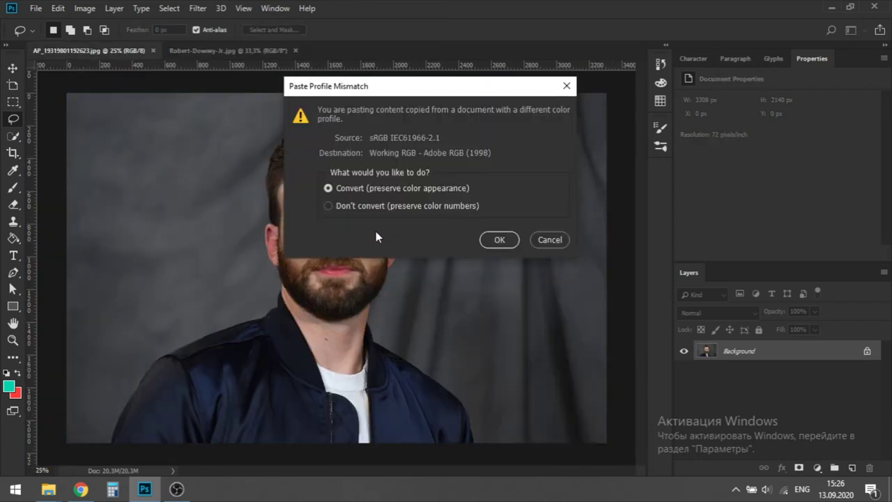
pyautogui.click(511, 242)
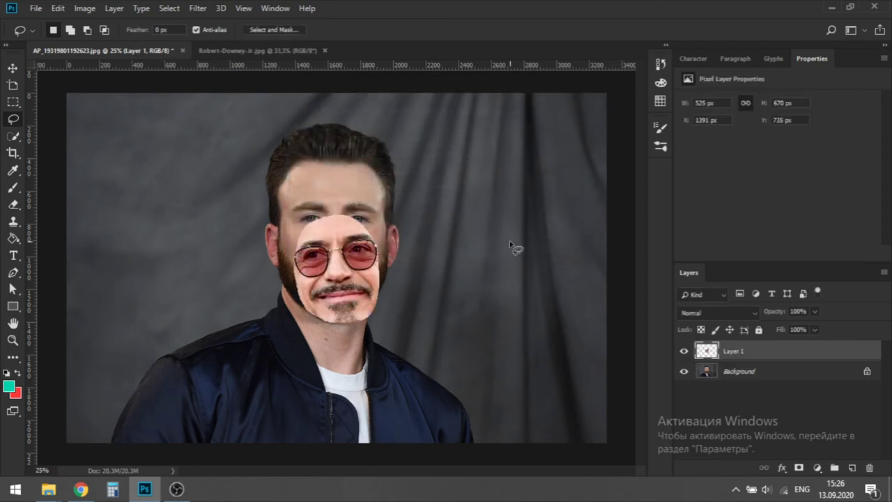
# - Set the pasted face to 67% opacity, rotate it to the head's tilt and move it over the eyes
pyautogui.click(15, 69)
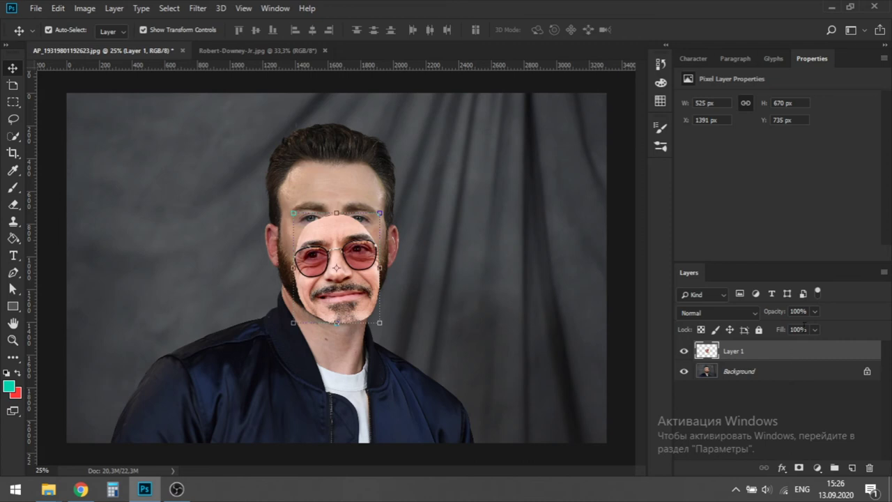
pyautogui.moveTo(797, 328); pyautogui.dragTo(795, 328)
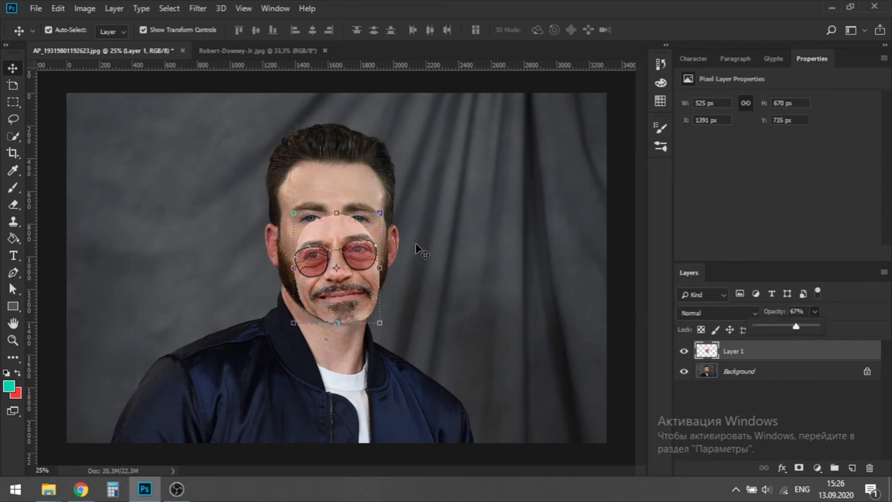
pyautogui.click(392, 211)
pyautogui.moveTo(392, 211); pyautogui.dragTo(405, 217)
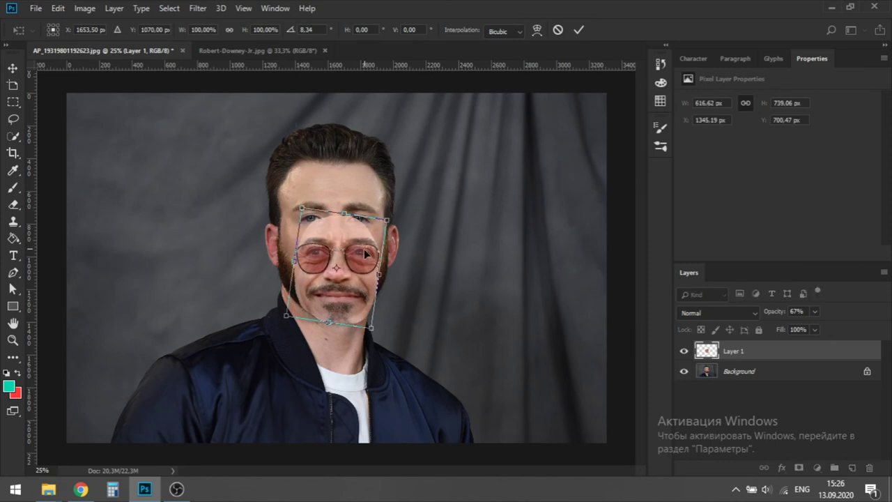
pyautogui.moveTo(365, 255); pyautogui.dragTo(356, 225)
# - Stretch the face taller and wider over the head and beard, then apply the transform
pyautogui.moveTo(320, 286); pyautogui.dragTo(323, 295)
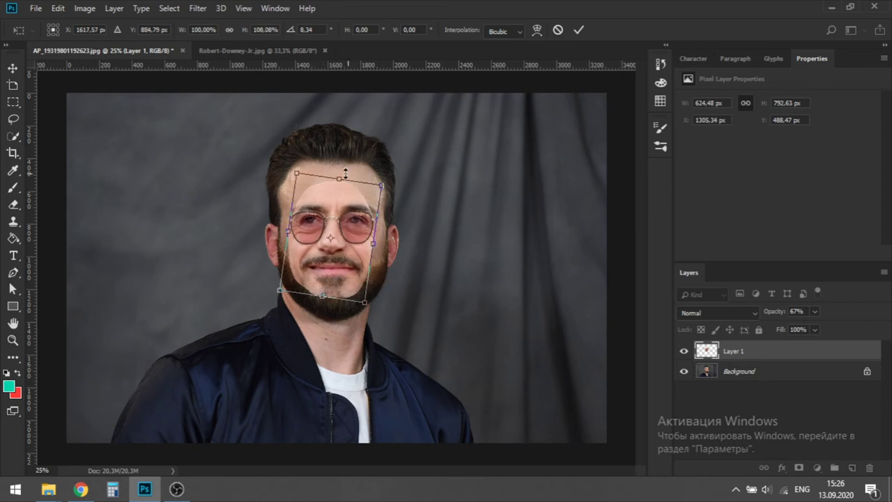
pyautogui.moveTo(345, 174); pyautogui.dragTo(392, 174)
pyautogui.moveTo(296, 168); pyautogui.dragTo(297, 168)
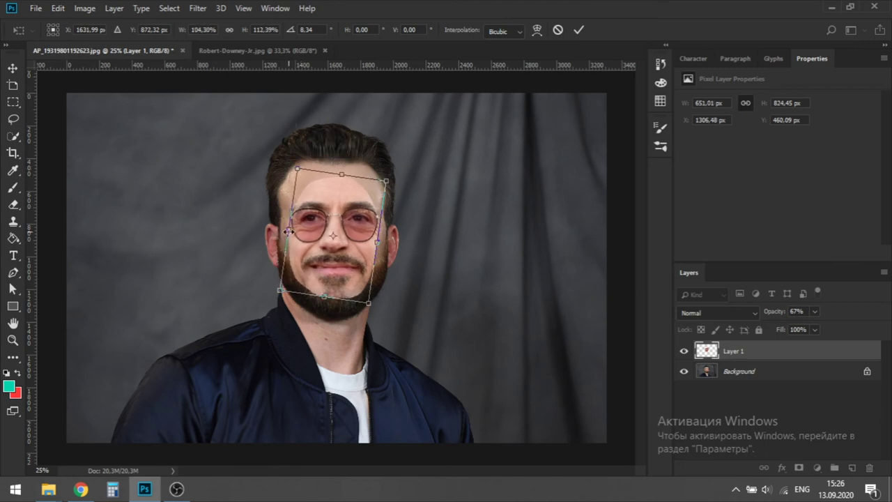
pyautogui.moveTo(288, 231); pyautogui.dragTo(285, 230)
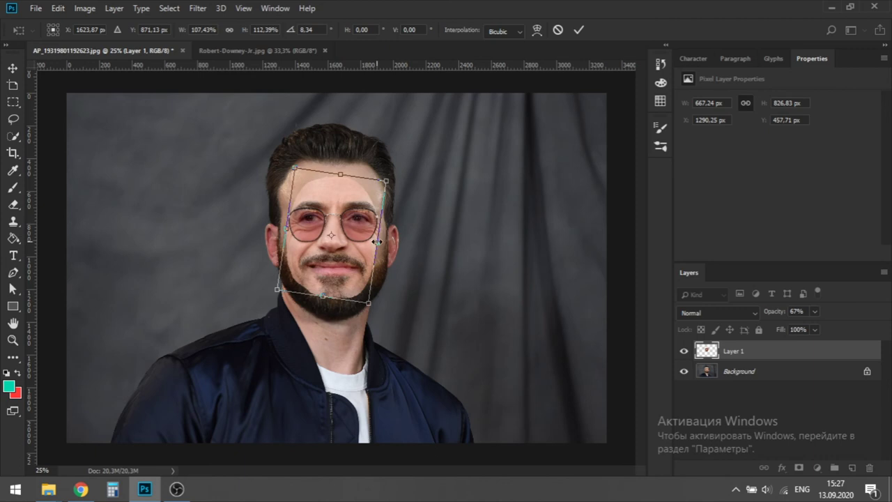
pyautogui.moveTo(377, 241); pyautogui.dragTo(381, 242)
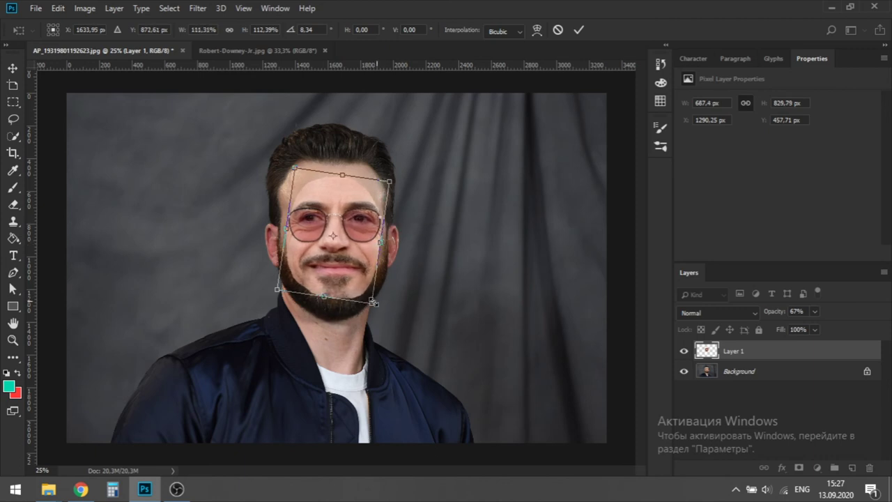
pyautogui.moveTo(324, 298); pyautogui.dragTo(326, 295)
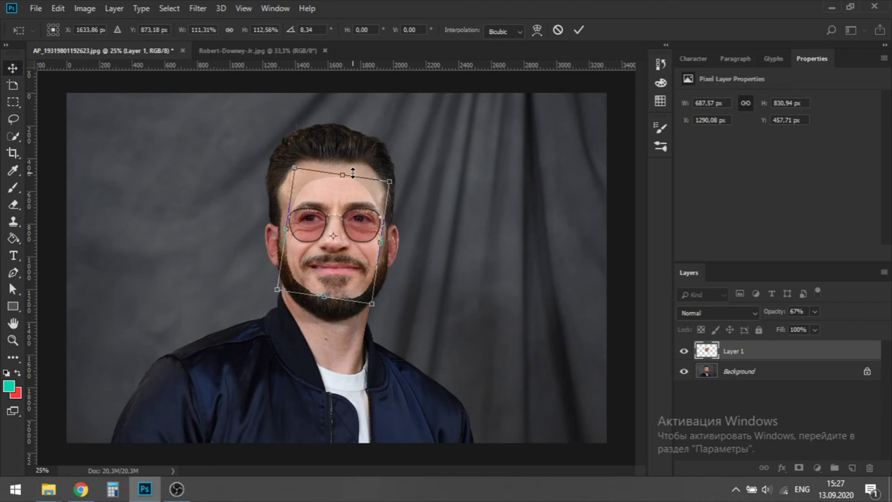
pyautogui.press('Return')
# - Duplicate the Background layer as Background copy
pyautogui.click(760, 374)
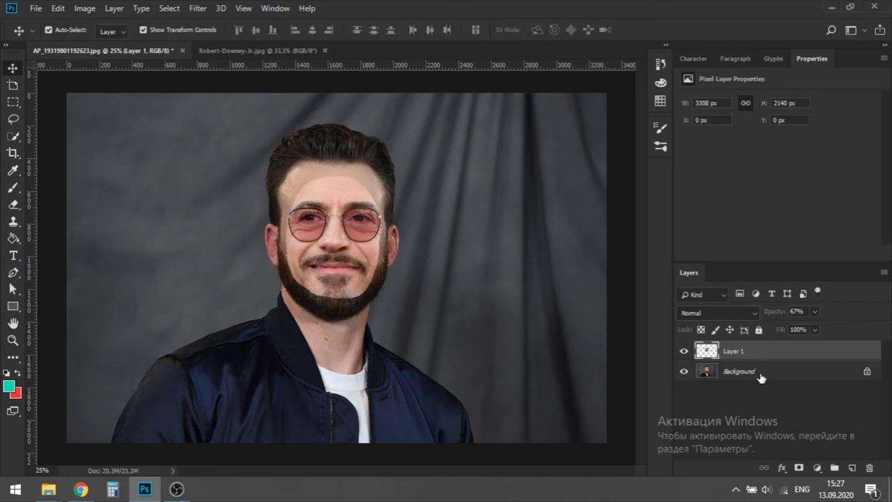
pyautogui.rightClick(788, 374)
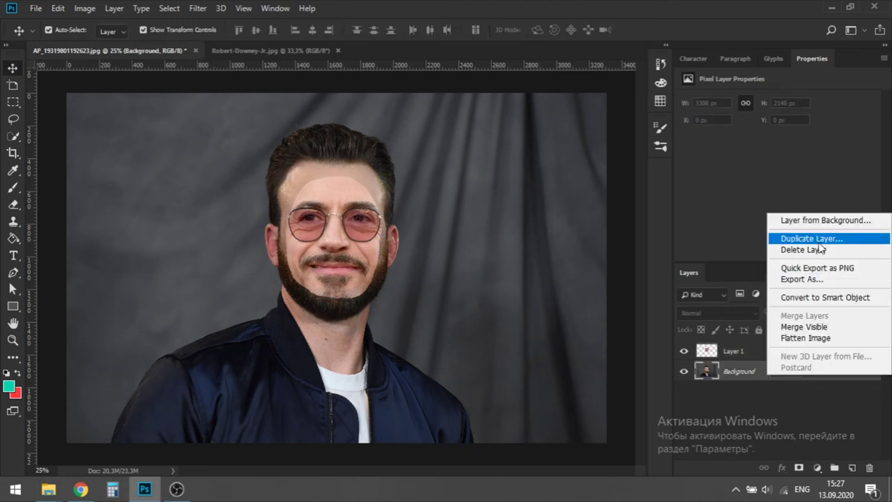
pyautogui.click(784, 235)
pyautogui.click(530, 125)
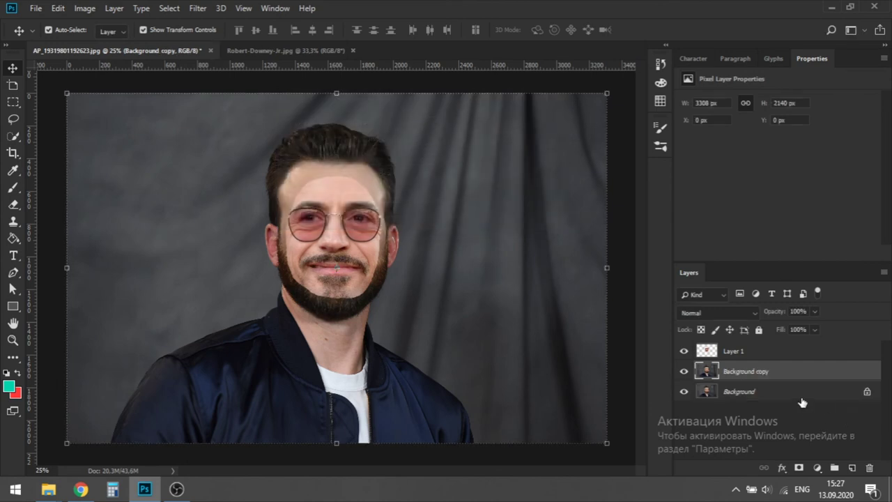
# - Load Layer 1's face pixels as a selection and invert it
pyautogui.click(758, 358)
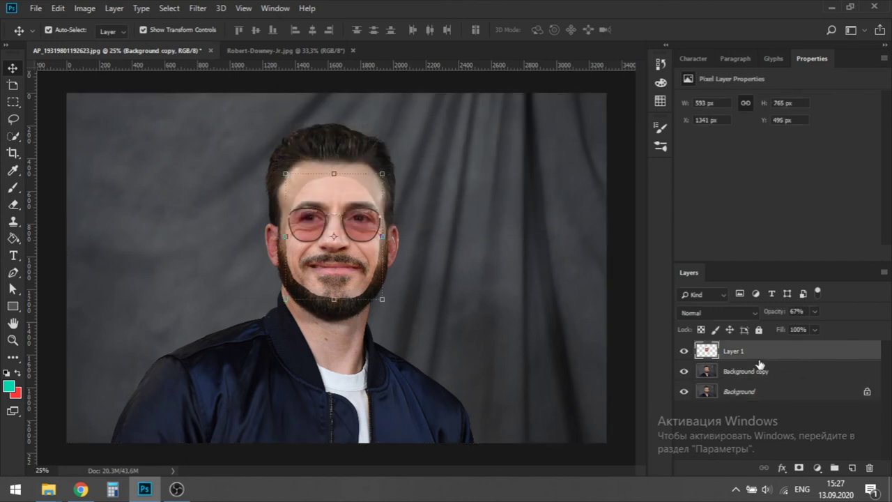
pyautogui.rightClick(719, 358)
pyautogui.click(745, 126)
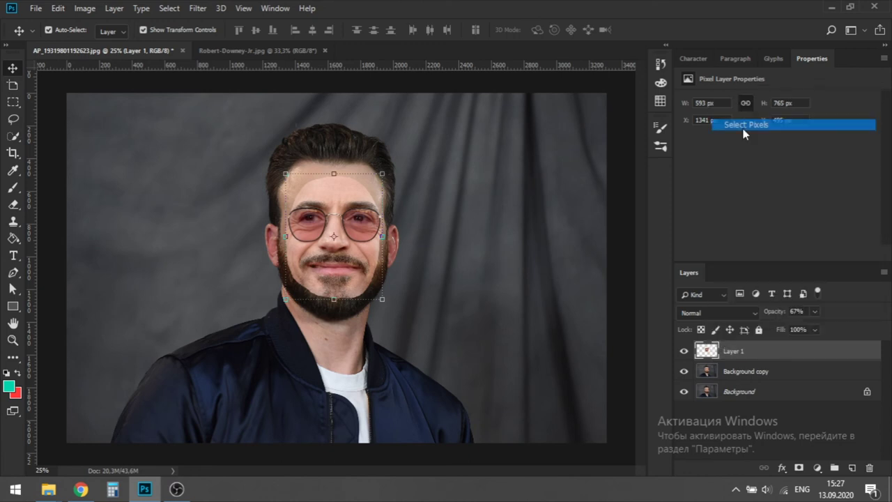
pyautogui.click(169, 9)
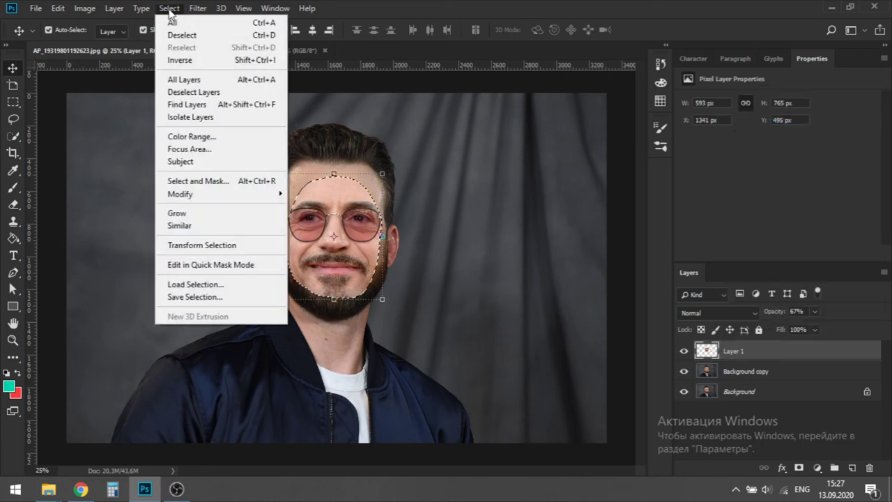
pyautogui.click(189, 58)
# - Expand the selection by 7 then 10 pixels, and invert back to the face outline
pyautogui.click(169, 8)
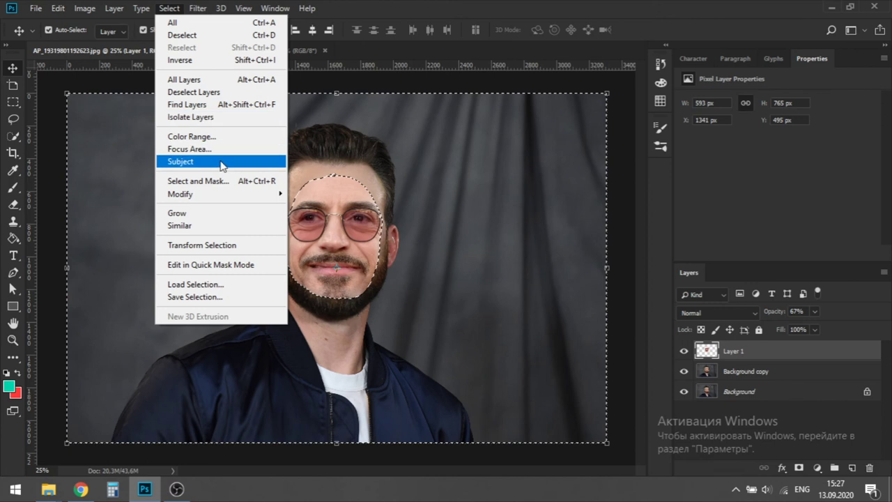
pyautogui.moveTo(224, 196)
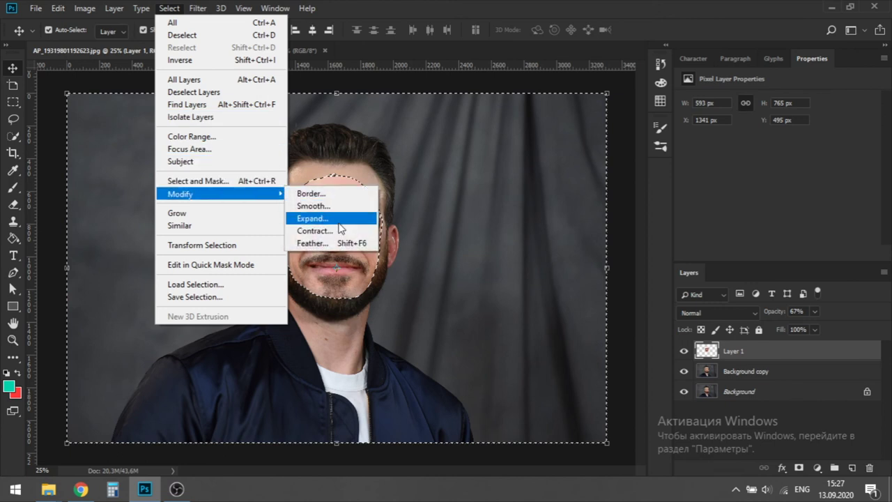
pyautogui.click(338, 222)
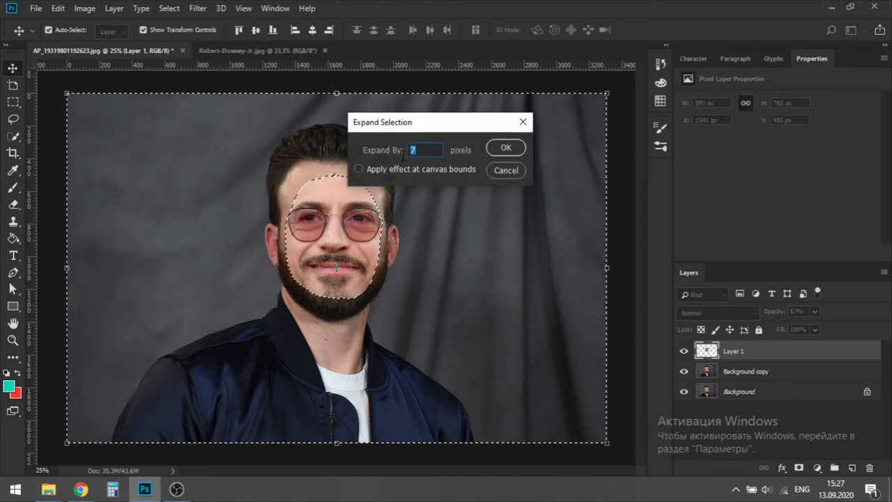
pyautogui.click(503, 146)
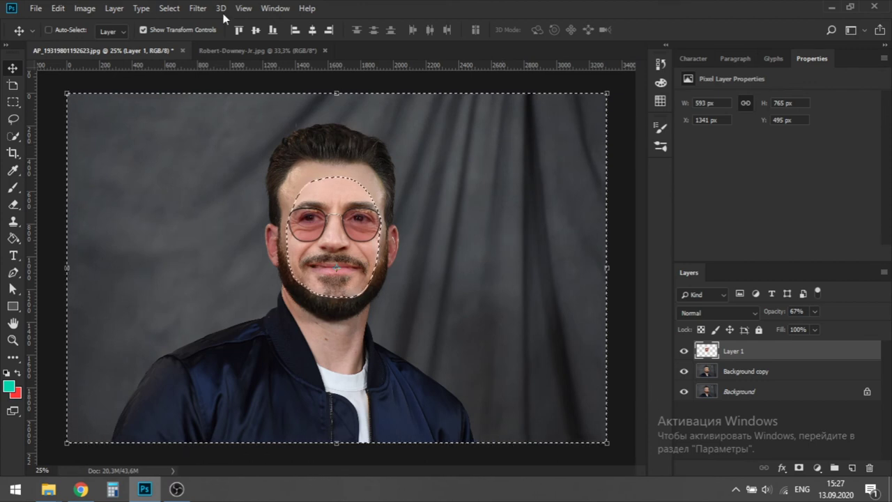
pyautogui.click(167, 8)
pyautogui.moveTo(213, 195)
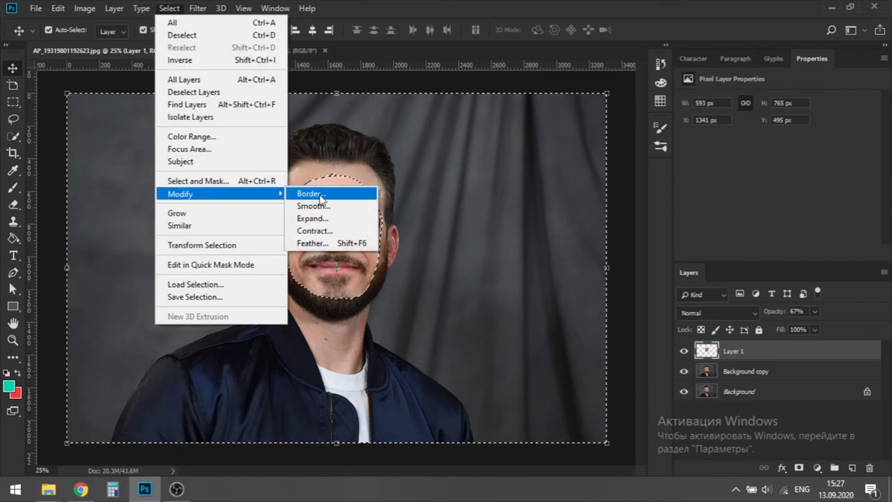
pyautogui.click(311, 219)
pyautogui.write('10')
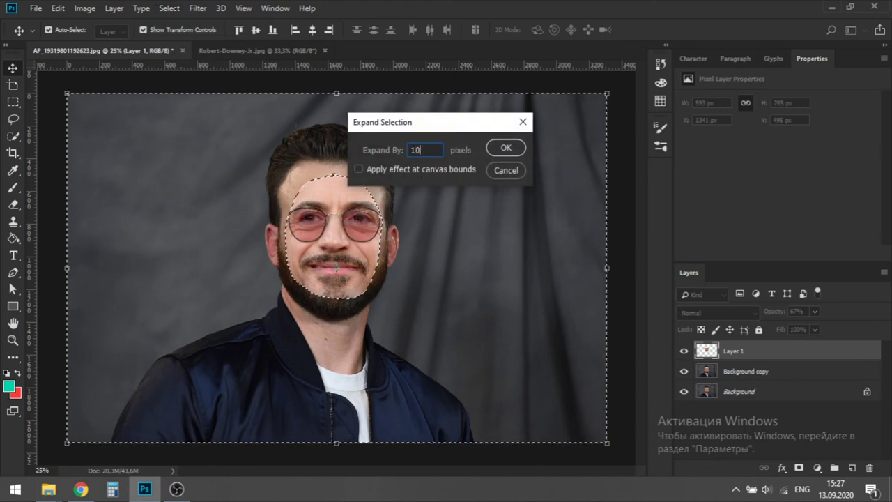
pyautogui.press('Return')
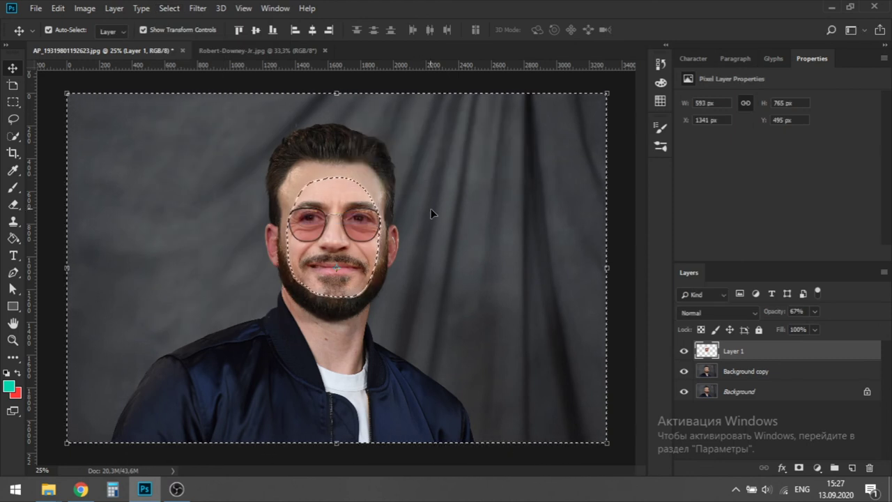
pyautogui.click(169, 8)
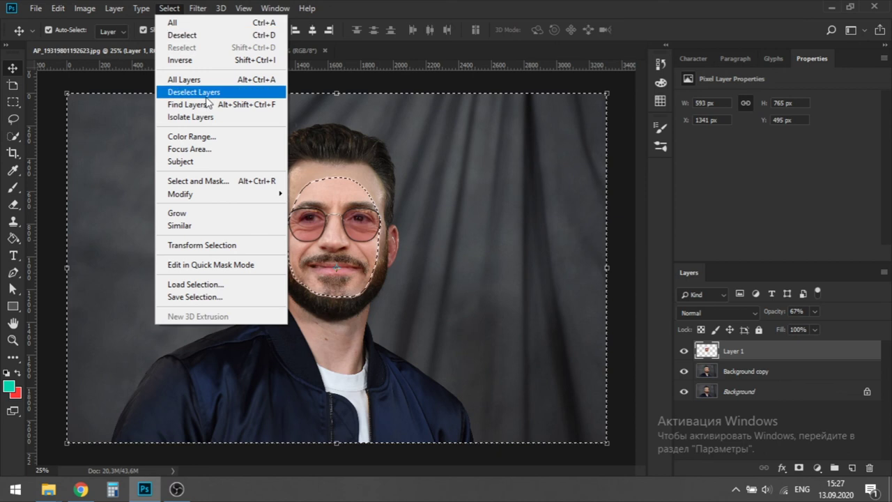
pyautogui.click(197, 61)
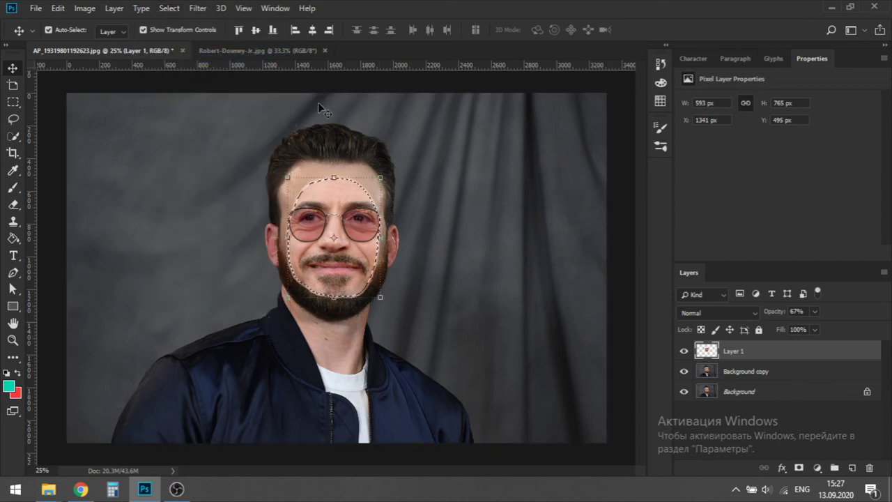
# - Delete the bearded man's original face from Background copy, reload Layer 1's outline, and select both layers
pyautogui.click(684, 352)
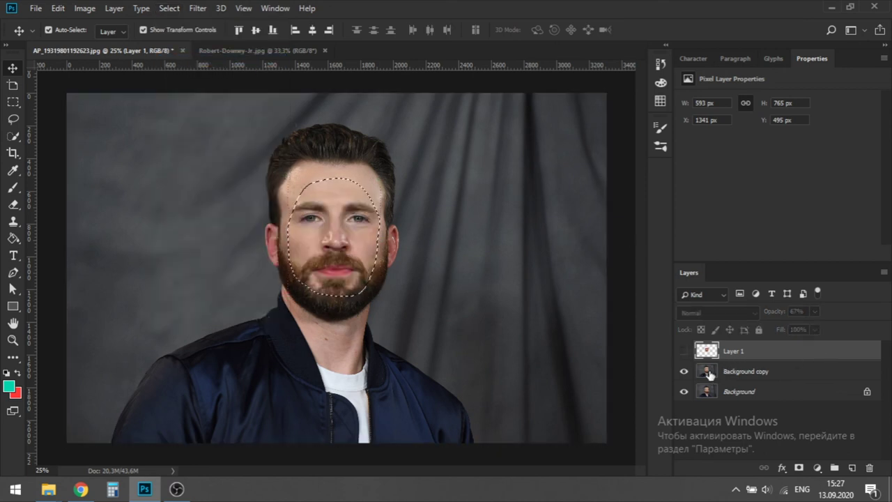
pyautogui.click(708, 372)
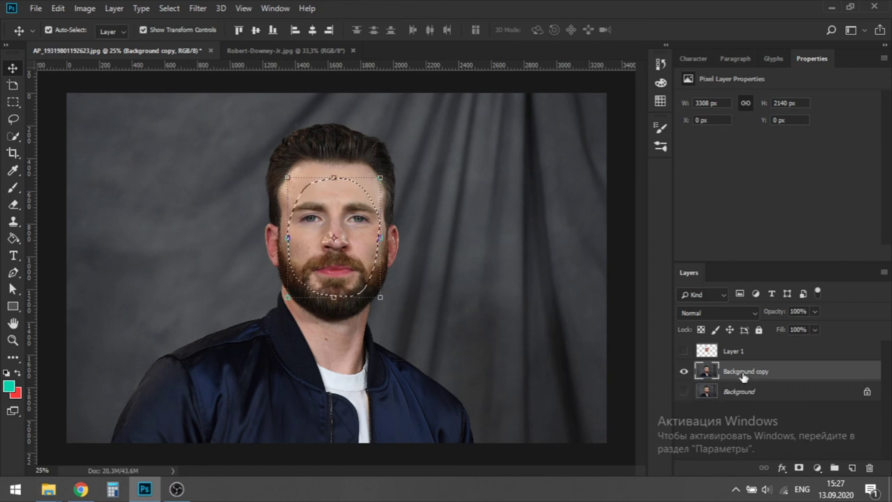
pyautogui.press('Delete')
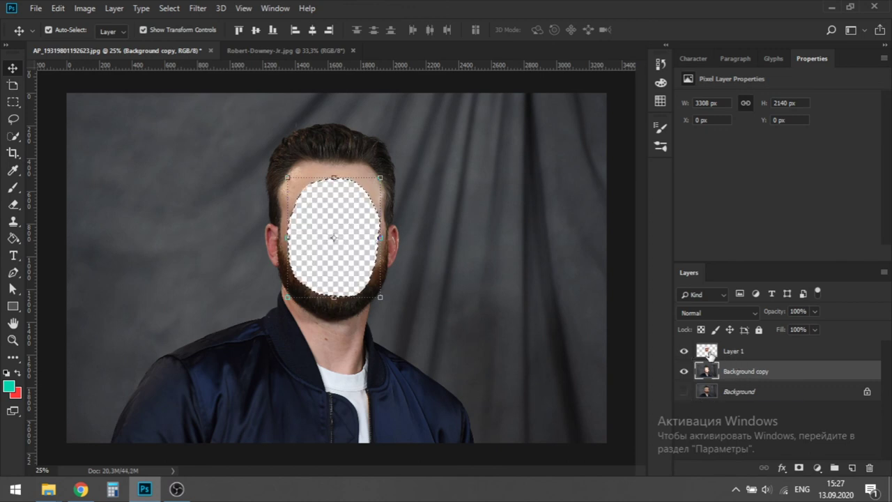
pyautogui.rightClick(708, 352)
pyautogui.click(755, 120)
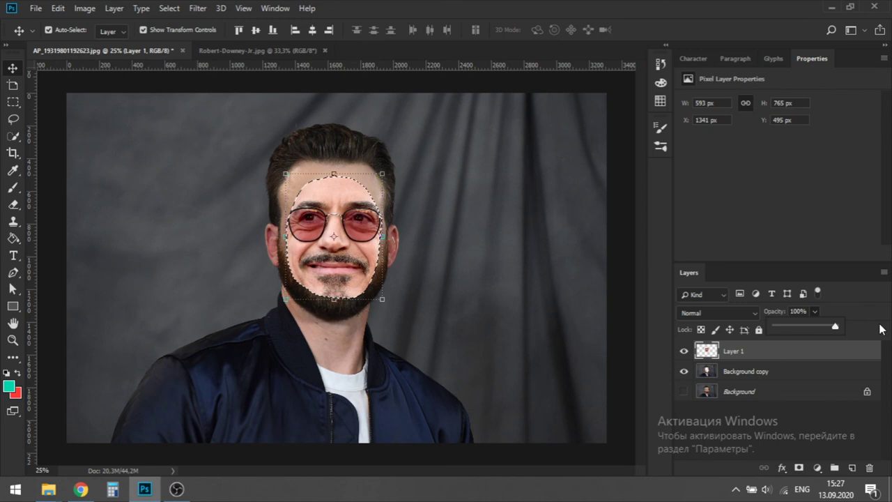
pyautogui.keyDown('ctrl'); pyautogui.click(765, 373); pyautogui.keyUp('ctrl')
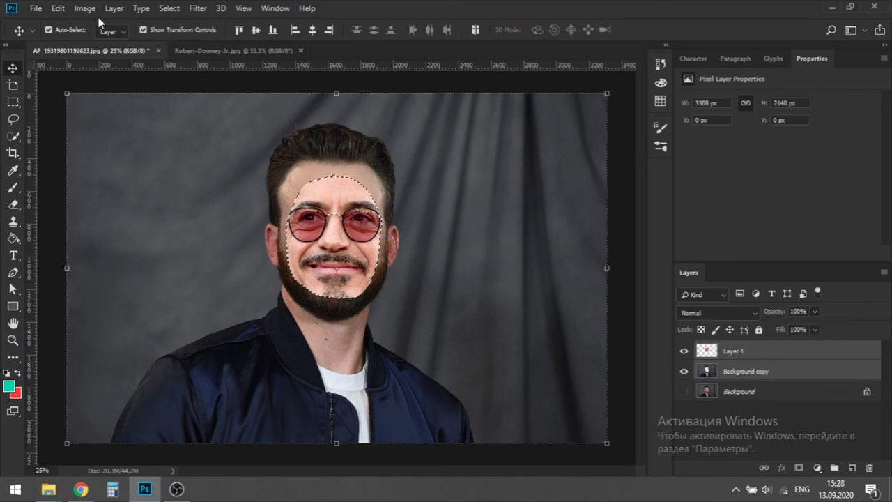
# - Auto-Blend Layer 1 and Background copy as Panorama with Seamless Tones and Colors, then deselect
pyautogui.click(59, 9)
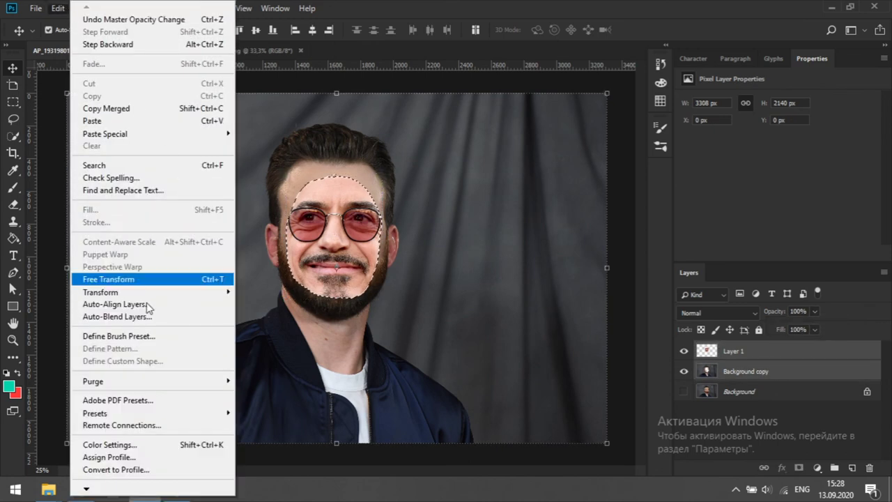
pyautogui.click(115, 316)
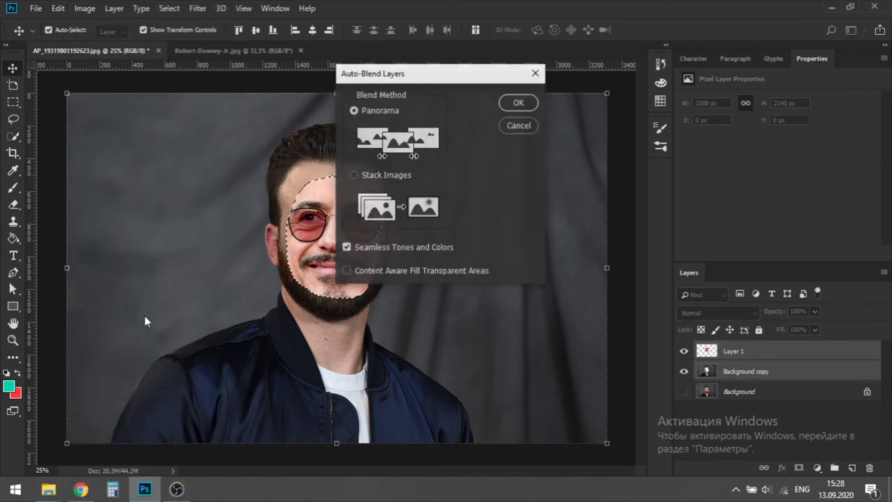
pyautogui.click(519, 106)
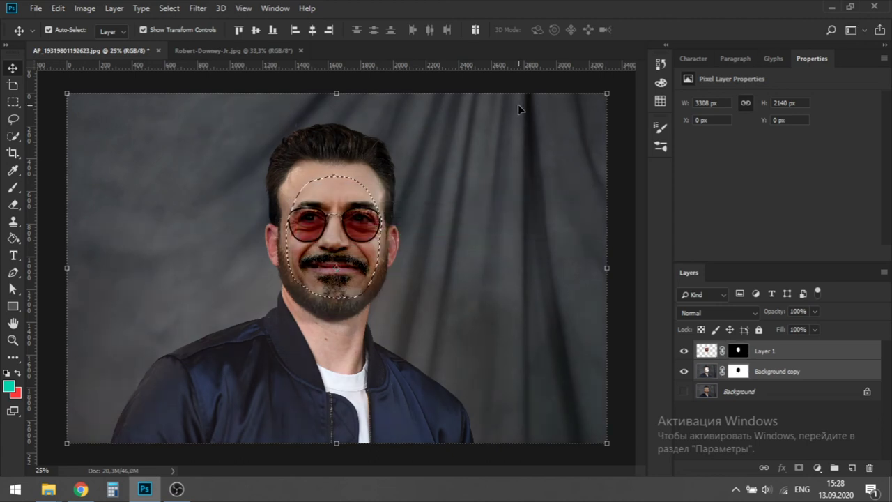
pyautogui.click(177, 10)
pyautogui.click(198, 33)
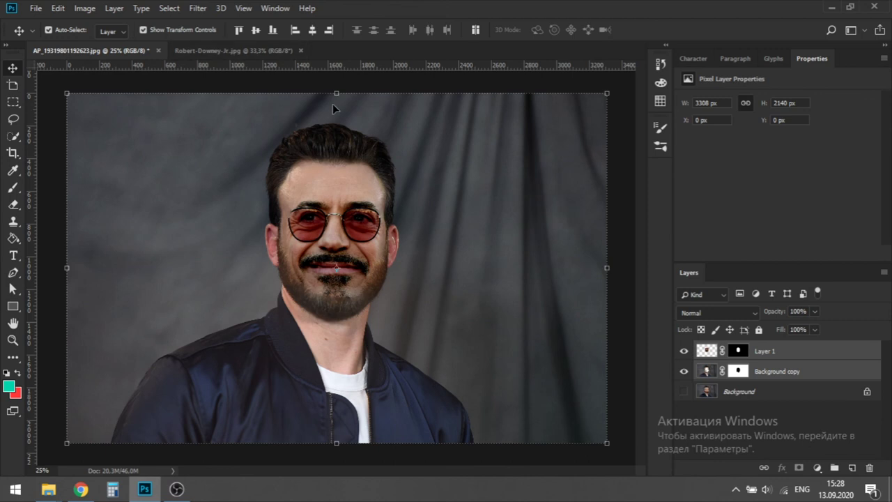